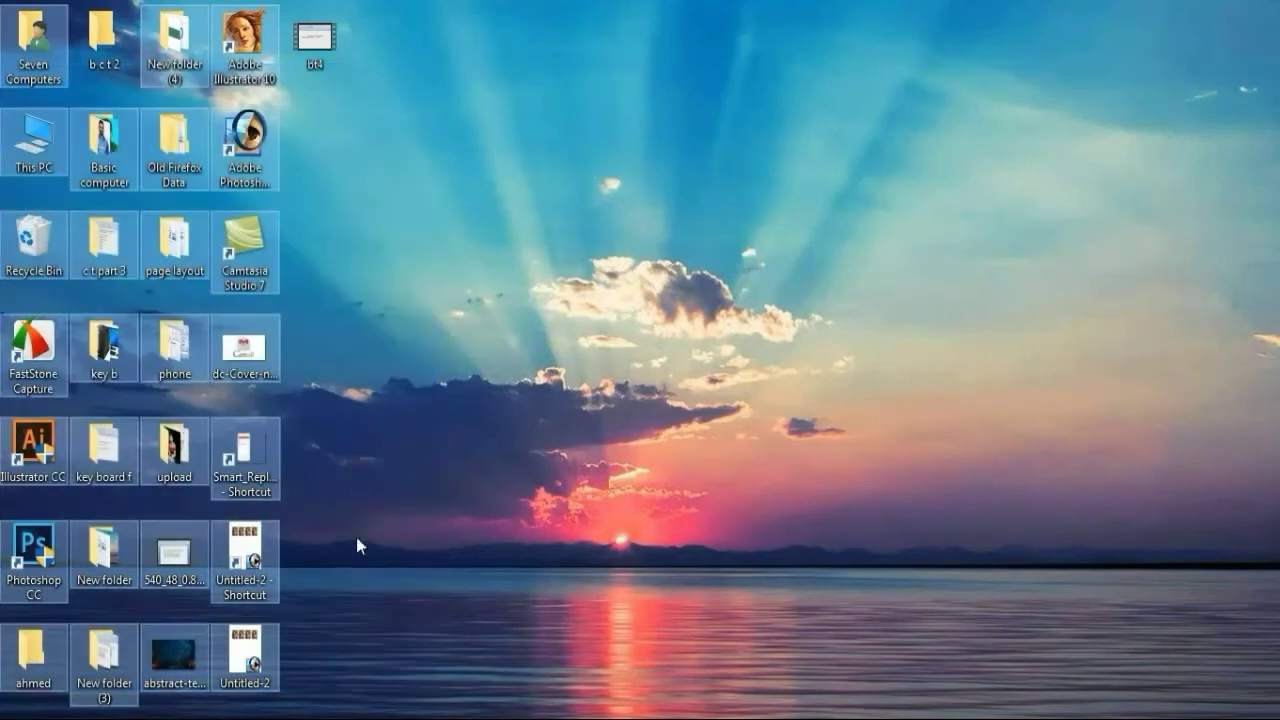
# Try to move the bt4 icon across the desktop, and turn off auto arrange for the desktop icons
pyautogui.click(504, 414)
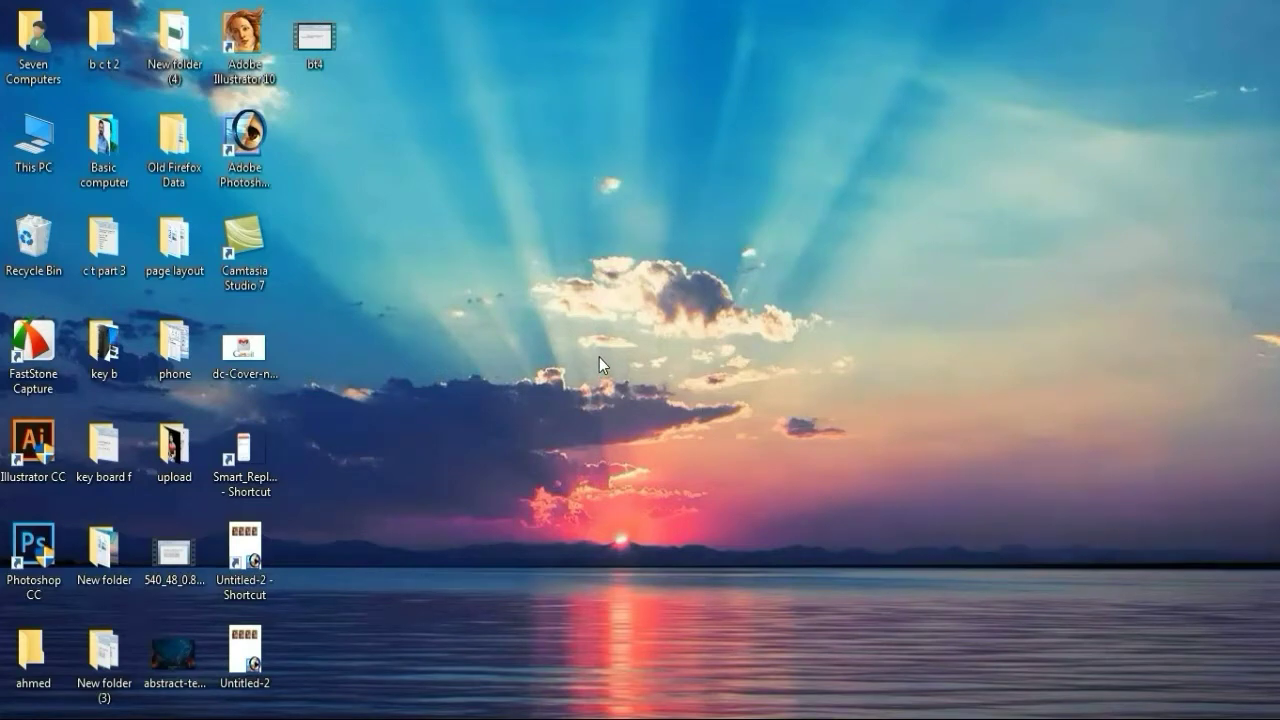
pyautogui.moveTo(315, 40); pyautogui.dragTo(1135, 195)
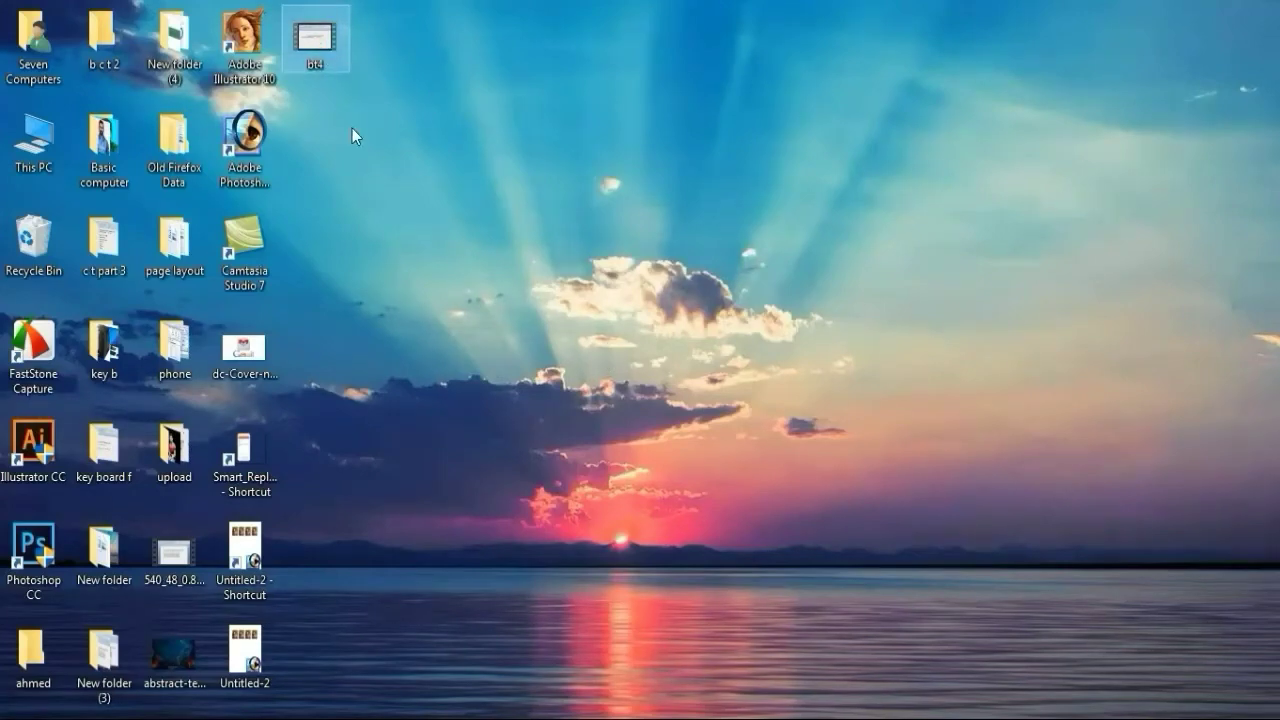
pyautogui.click(444, 129)
pyautogui.rightClick(445, 129)
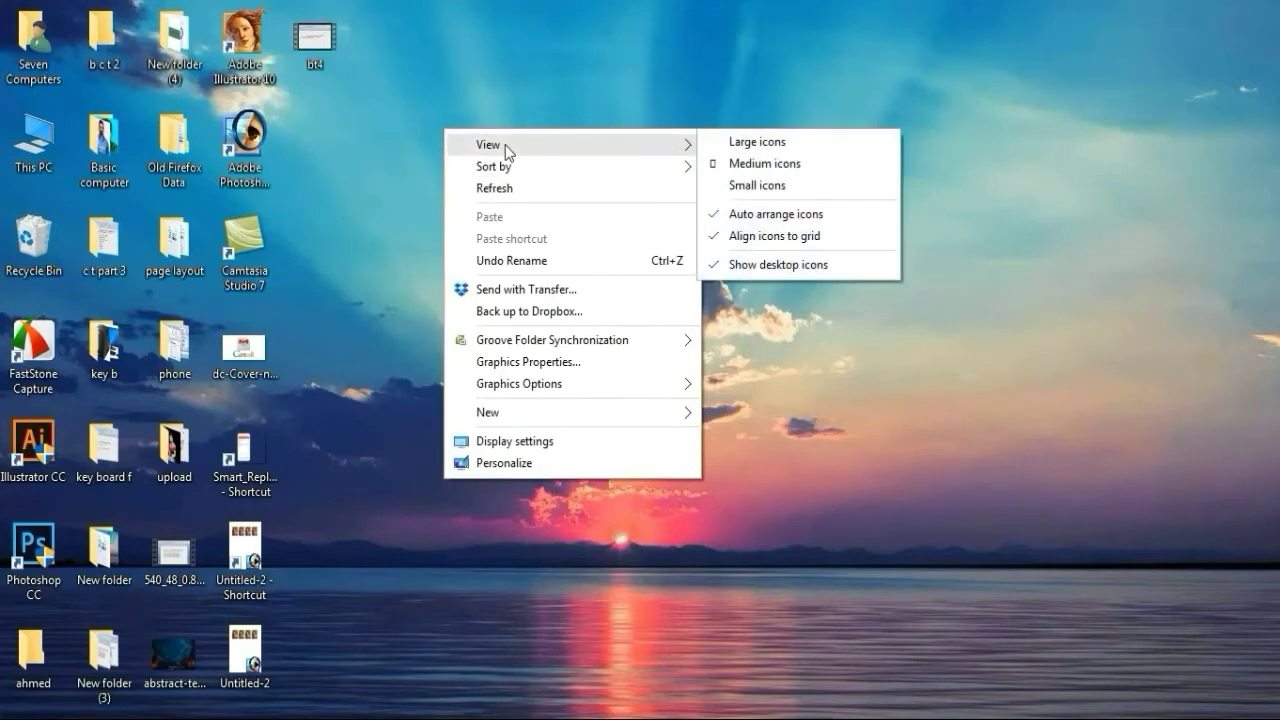
pyautogui.click(785, 215)
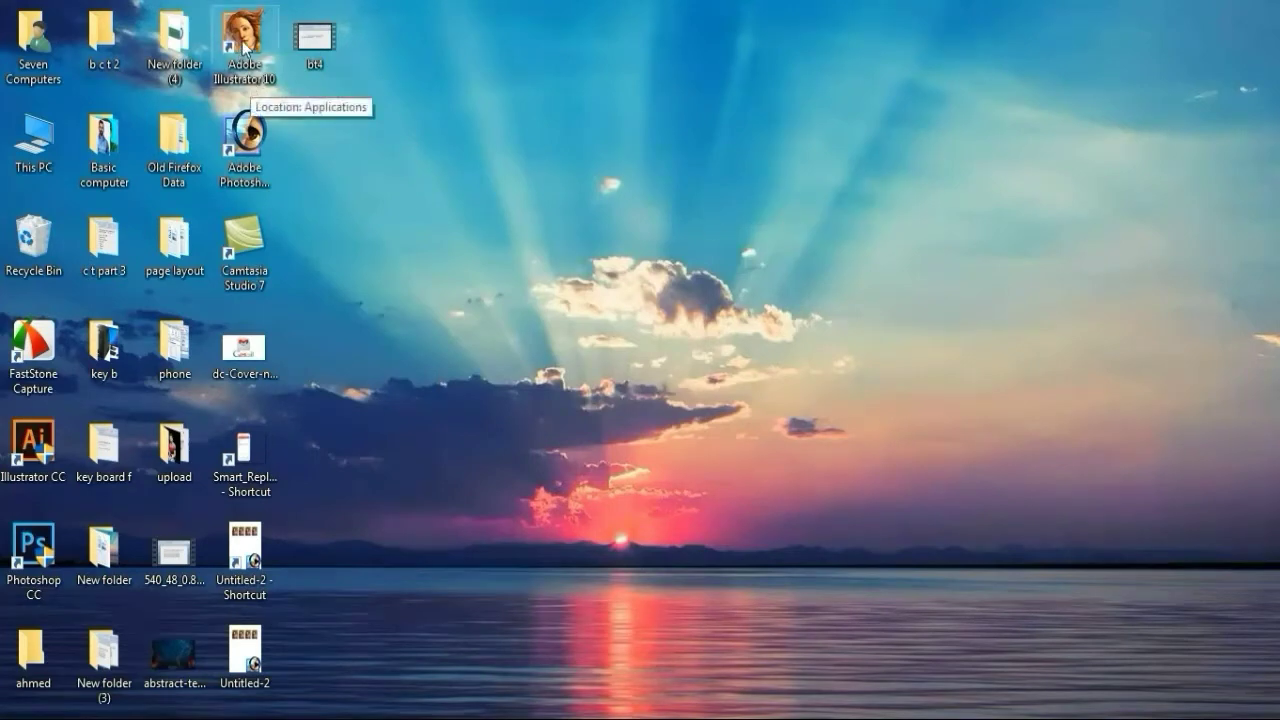
# Scatter eight icons, including bt4, Adobe Photoshop, Camtasia Studio 7, Adobe Illustrator 10, page layout and phone, across the right half of the desktop
pyautogui.moveTo(320, 42); pyautogui.dragTo(1092, 140)
pyautogui.moveTo(243, 140); pyautogui.dragTo(1160, 250)
pyautogui.moveTo(243, 260); pyautogui.dragTo(1160, 465)
pyautogui.moveTo(239, 375); pyautogui.dragTo(948, 375)
pyautogui.moveTo(160, 270); pyautogui.dragTo(945, 242)
pyautogui.moveTo(233, 53); pyautogui.dragTo(1233, 658)
pyautogui.click(174, 345)
pyautogui.moveTo(174, 345); pyautogui.dragTo(1160, 655)
pyautogui.moveTo(236, 458); pyautogui.dragTo(1225, 552)
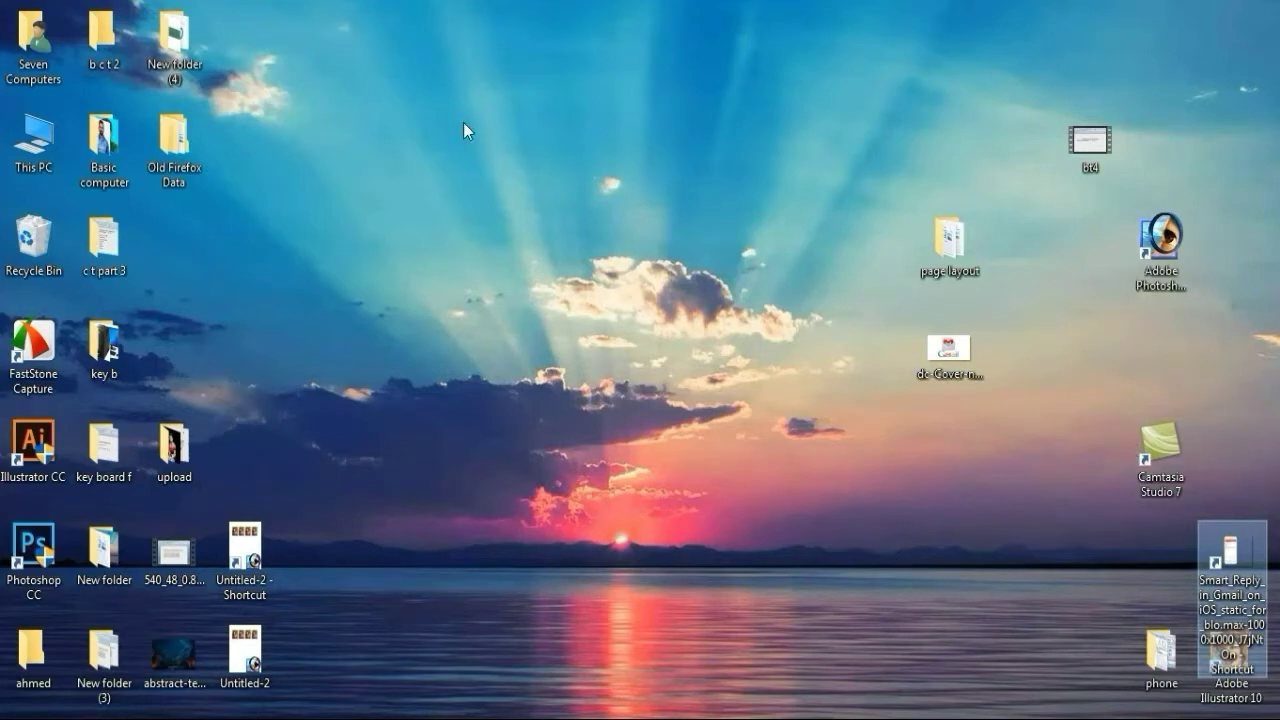
# Turn auto arrange back on so the scattered desktop icons line up in columns
pyautogui.click(513, 145)
pyautogui.rightClick(513, 145)
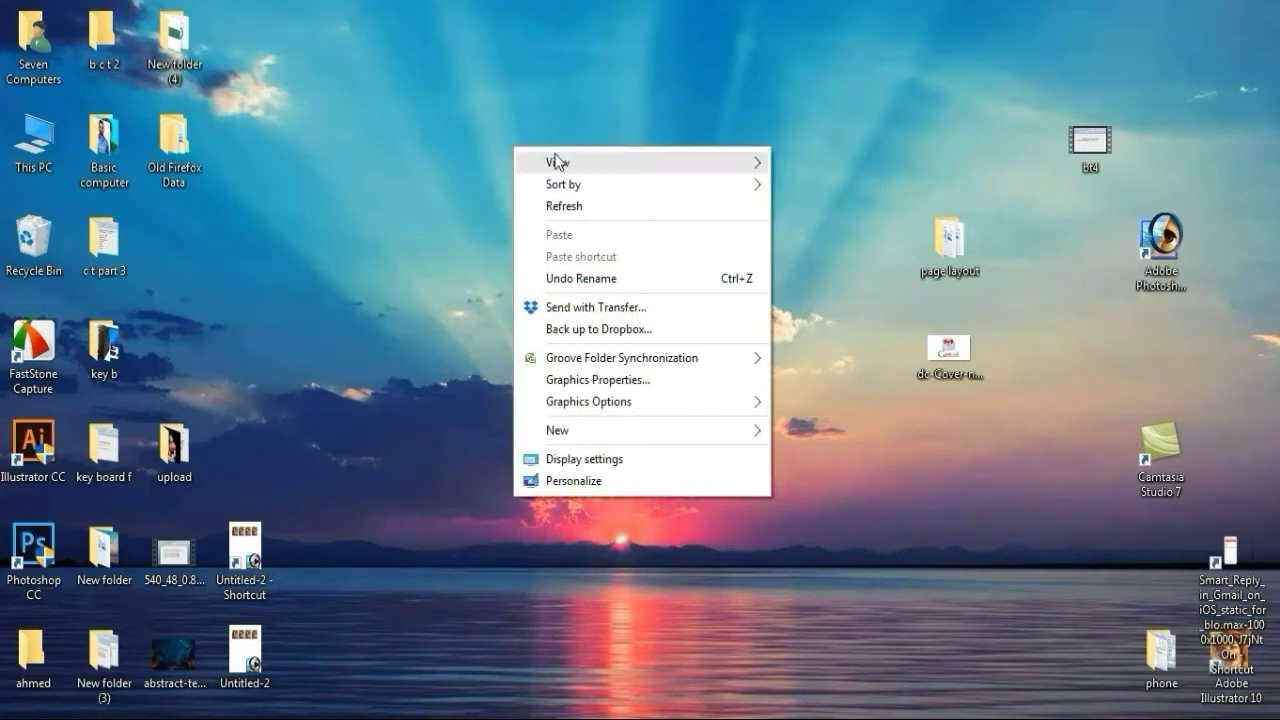
pyautogui.moveTo(580, 164)
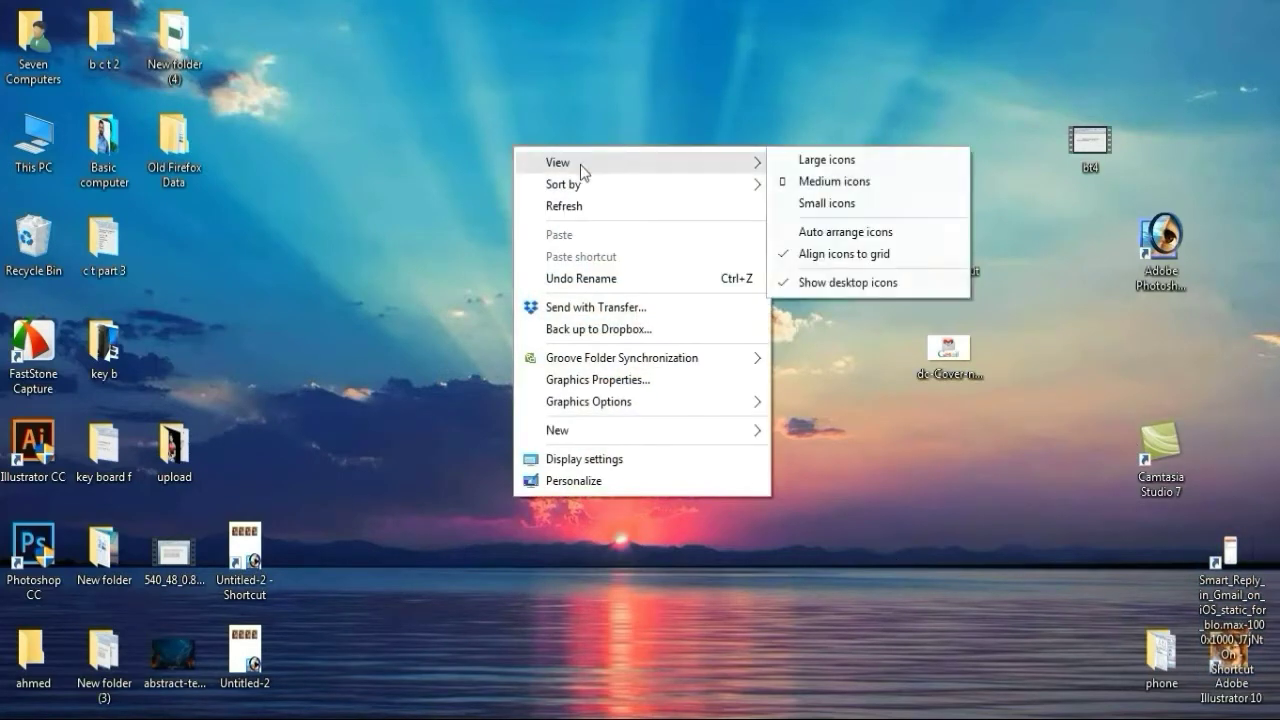
pyautogui.click(858, 235)
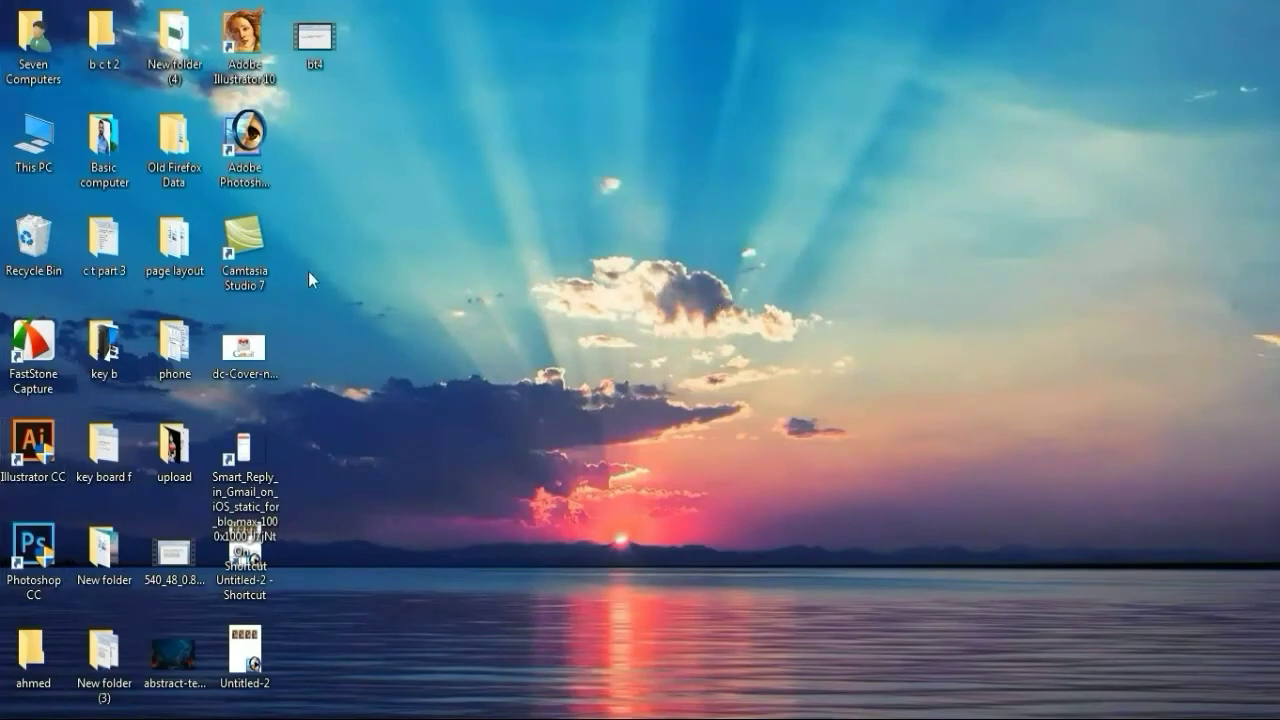
# Try to move the Camtasia Studio 7 icon out of its column, and turn off auto arrange icons again
pyautogui.click(258, 222)
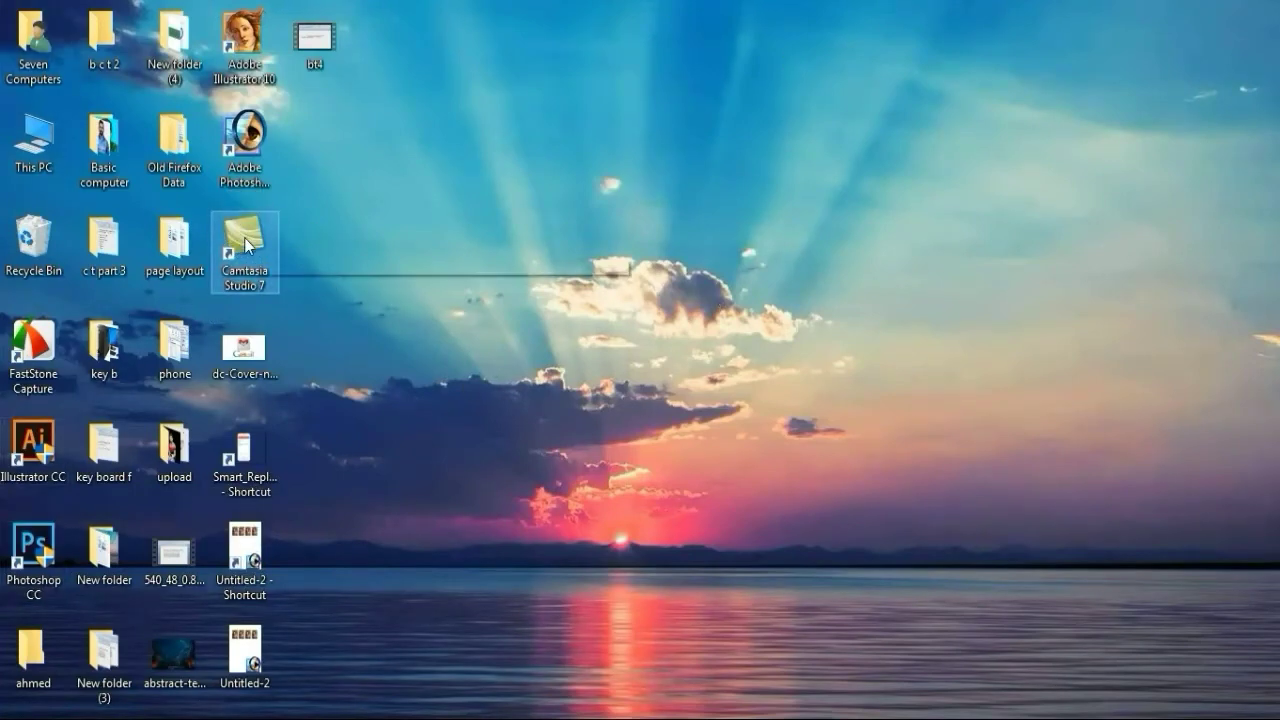
pyautogui.moveTo(244, 240); pyautogui.dragTo(457, 256)
pyautogui.rightClick(464, 212)
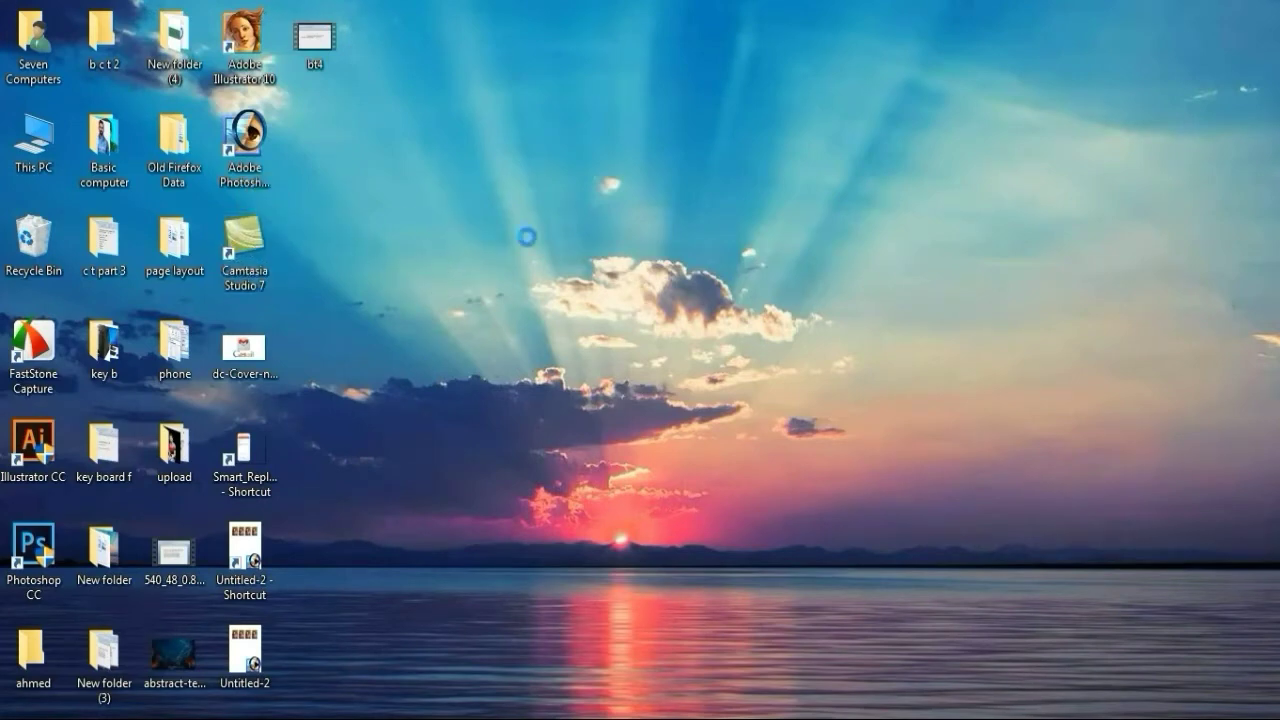
pyautogui.moveTo(534, 236)
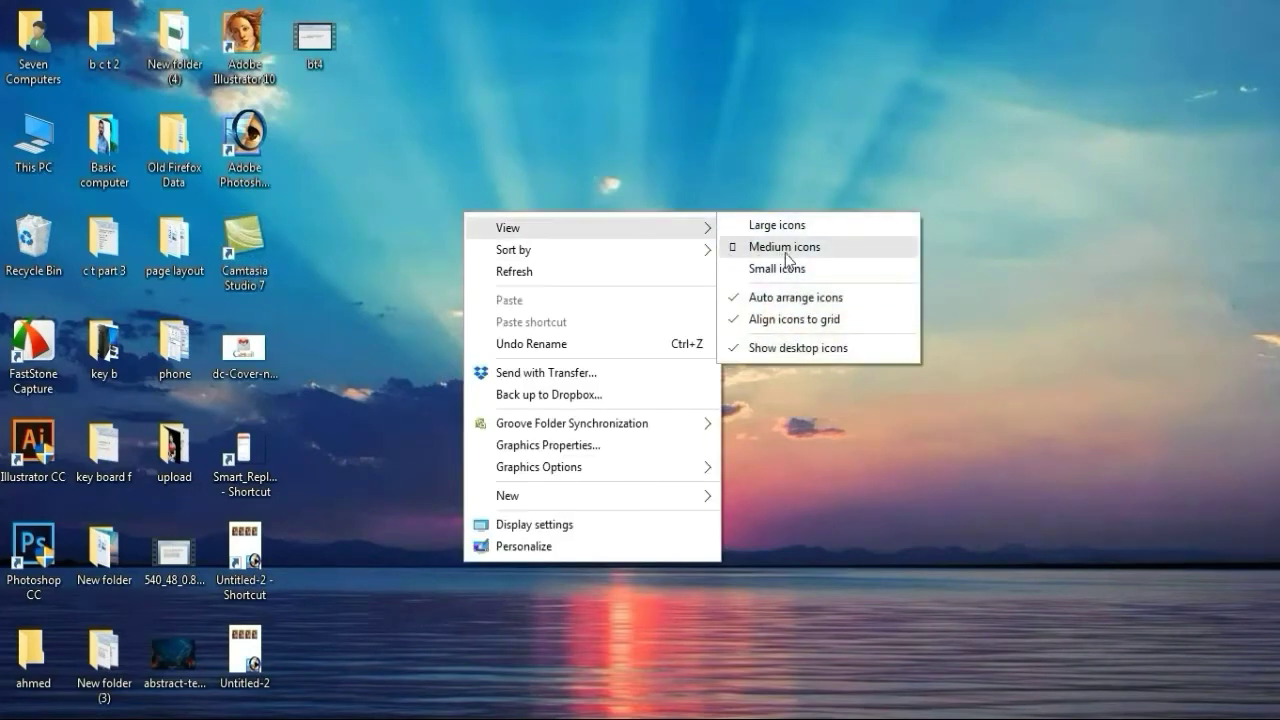
pyautogui.click(800, 297)
# Stack the bt4, Camtasia Studio 7 and dc-Cover icons in a column mid-desktop, and try to nudge Camtasia Studio 7 slightly
pyautogui.moveTo(322, 52); pyautogui.dragTo(534, 256)
pyautogui.moveTo(216, 236); pyautogui.dragTo(496, 334)
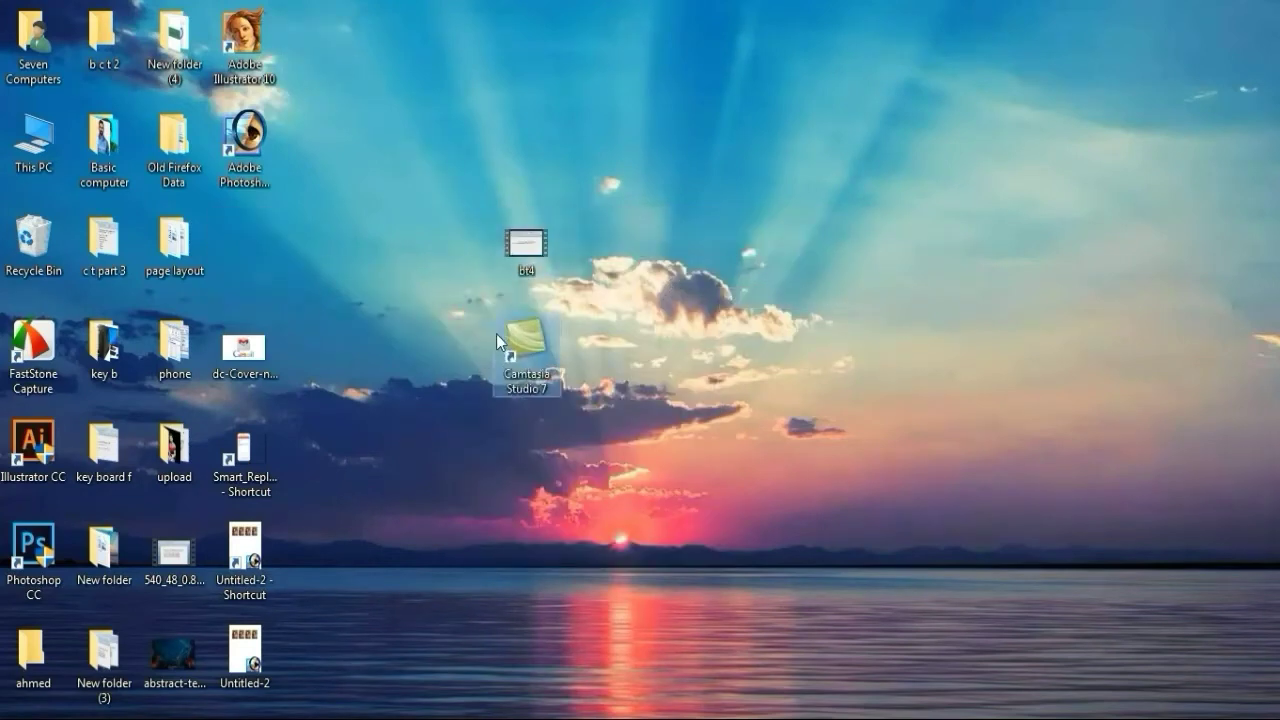
pyautogui.moveTo(244, 350); pyautogui.dragTo(526, 452)
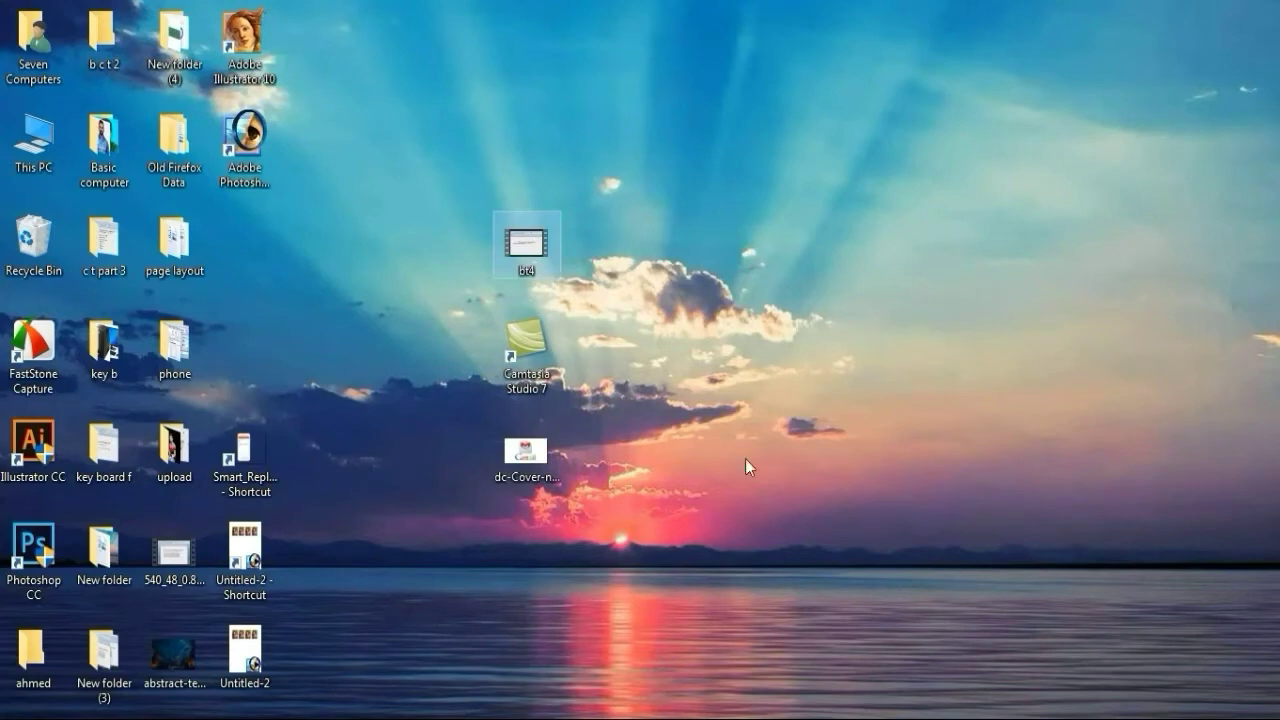
pyautogui.moveTo(528, 349); pyautogui.dragTo(569, 328)
pyautogui.click(668, 161)
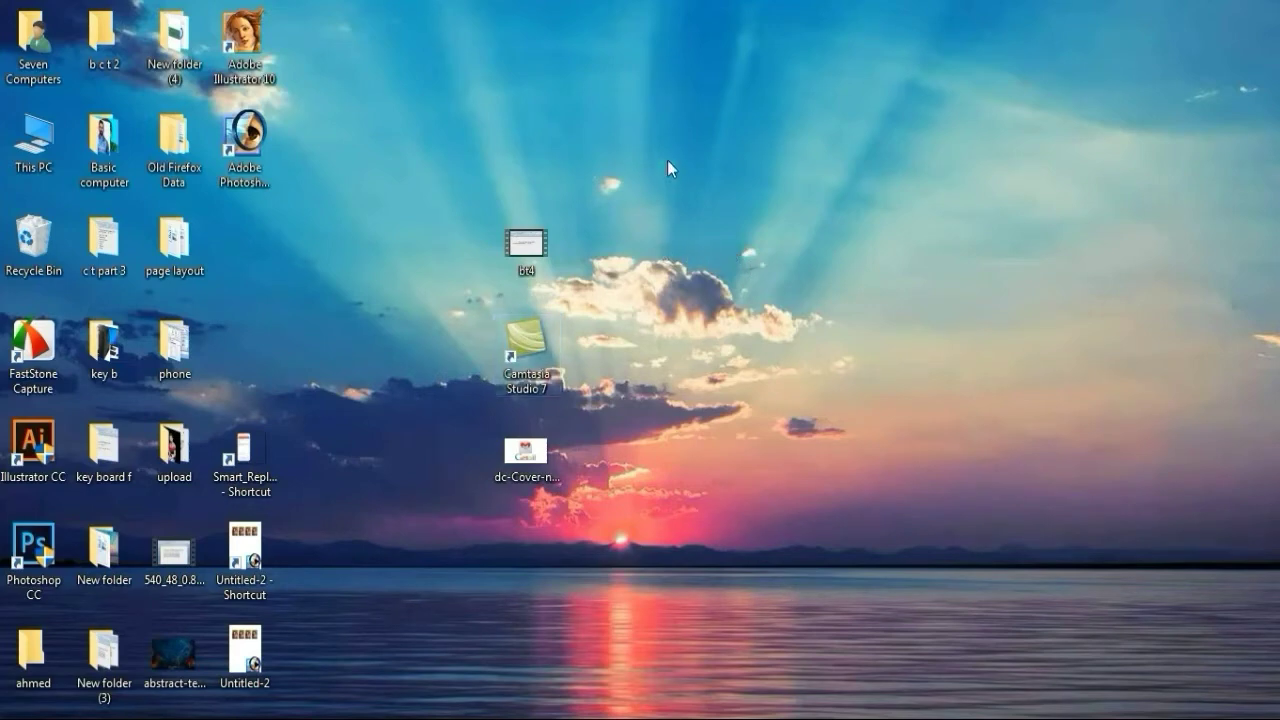
# Turn off aligning icons to the grid, and place the Camtasia Studio 7 and dc-Cover icons tightly below bt4
pyautogui.rightClick(668, 161)
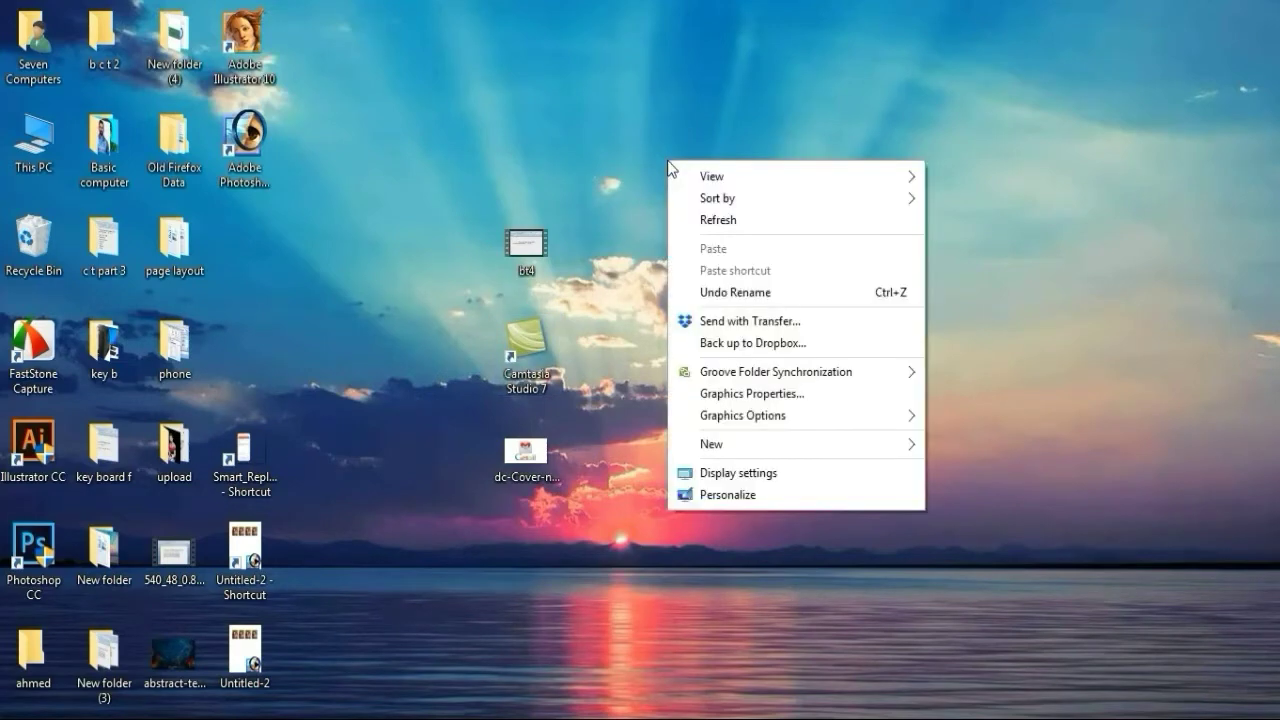
pyautogui.moveTo(700, 177)
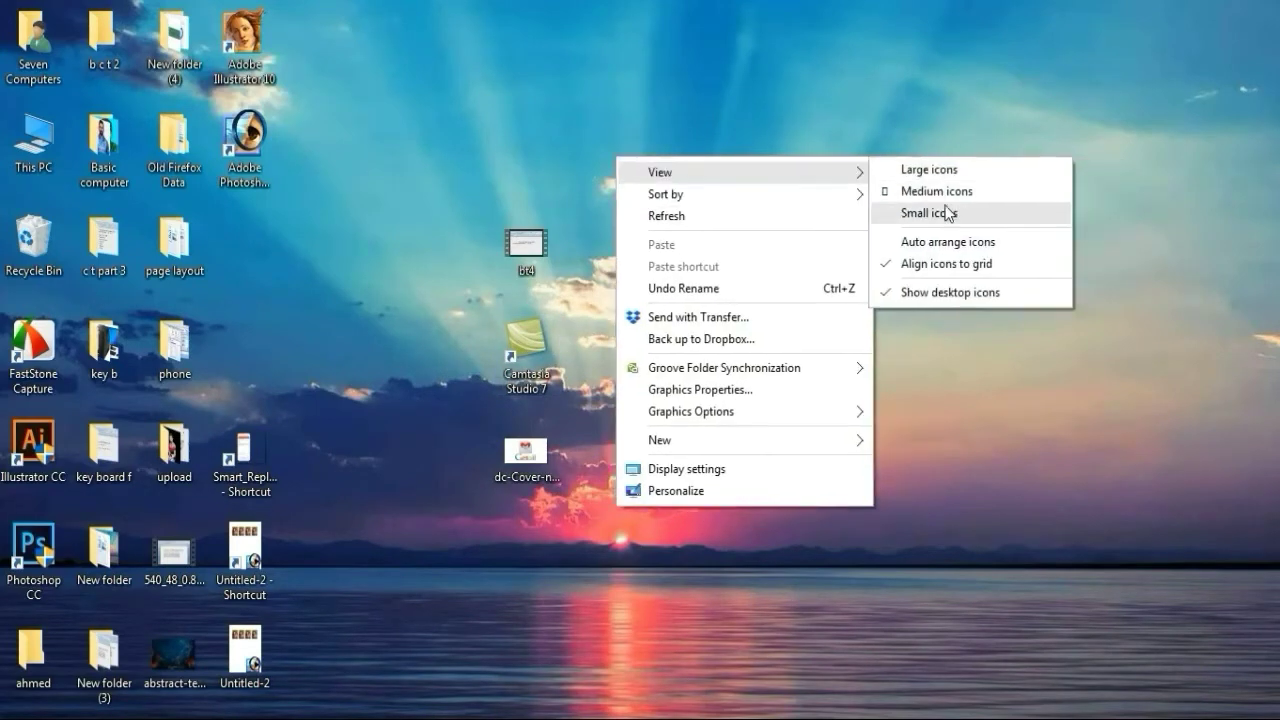
pyautogui.click(951, 271)
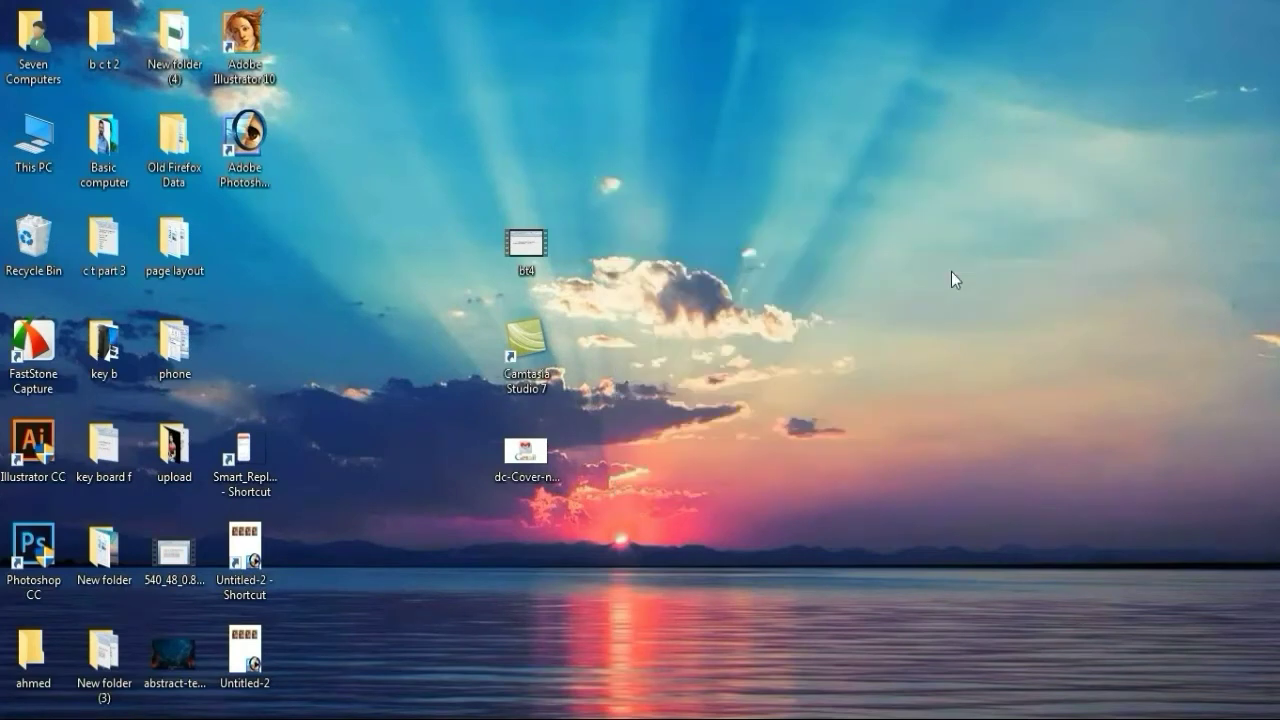
pyautogui.moveTo(529, 352); pyautogui.dragTo(527, 313)
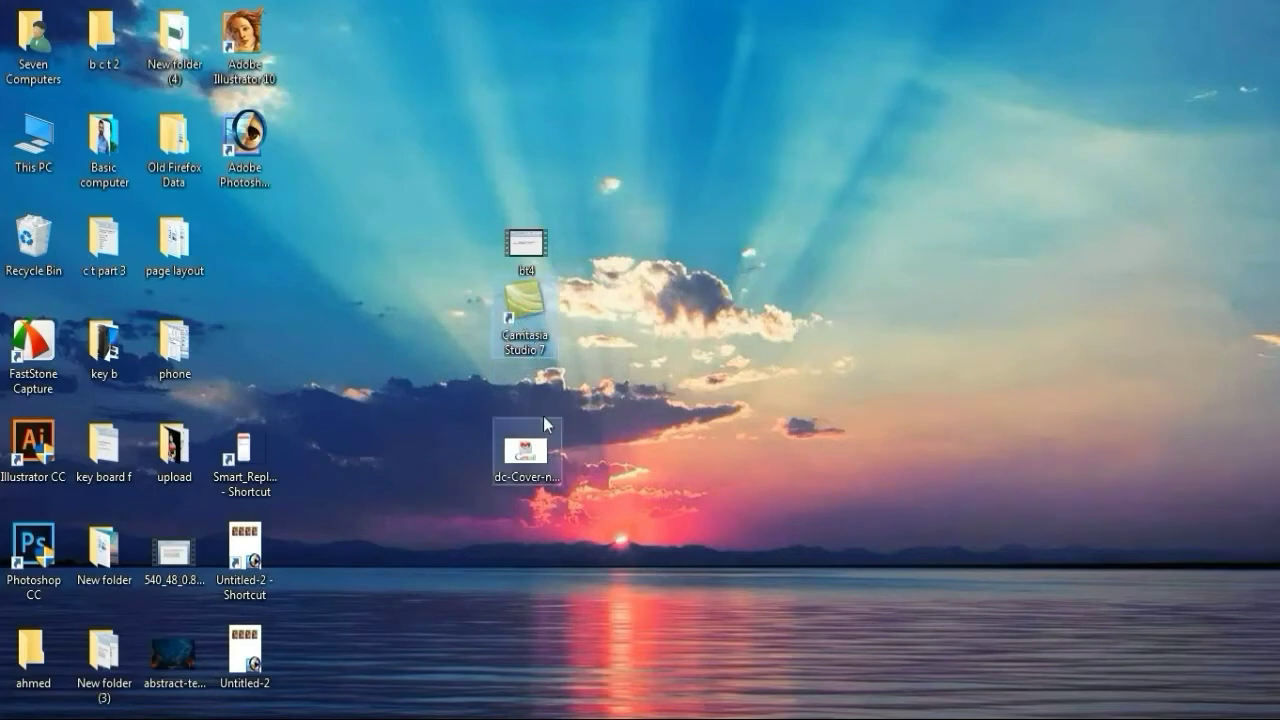
pyautogui.moveTo(538, 458); pyautogui.dragTo(529, 360)
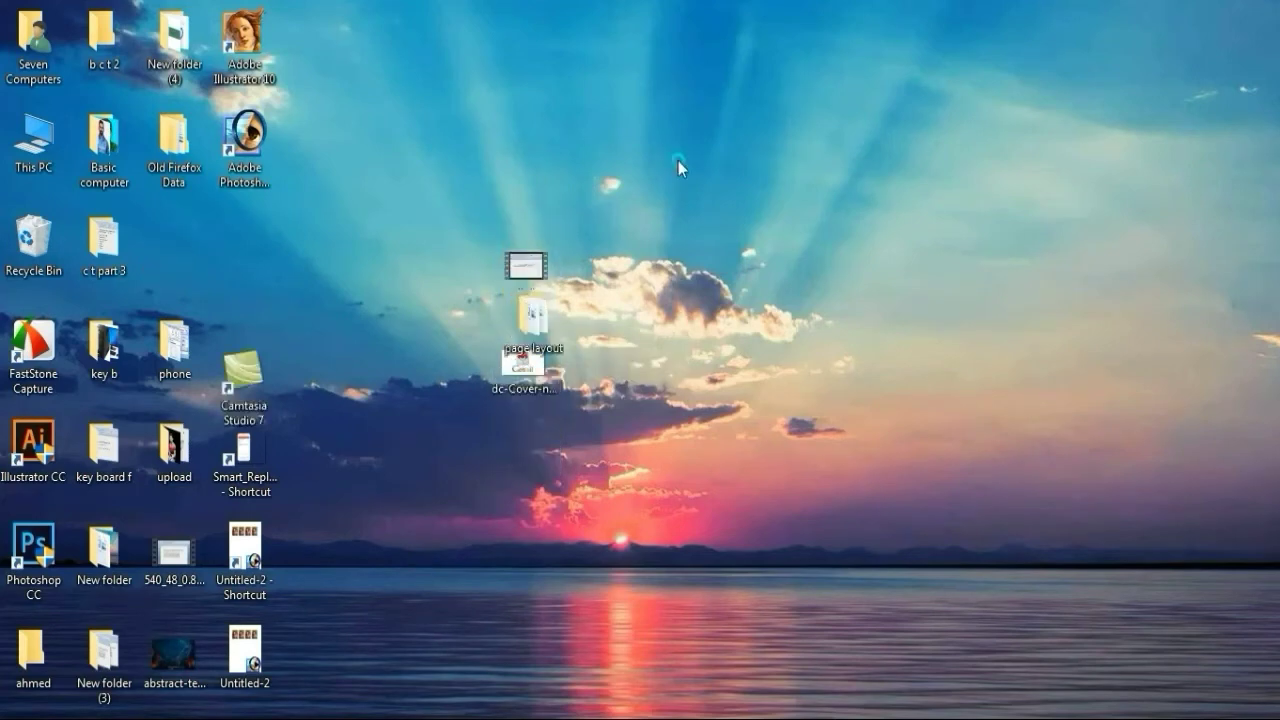
# Turn aligning icons to the grid back on for the desktop
pyautogui.rightClick(678, 160)
pyautogui.moveTo(700, 176)
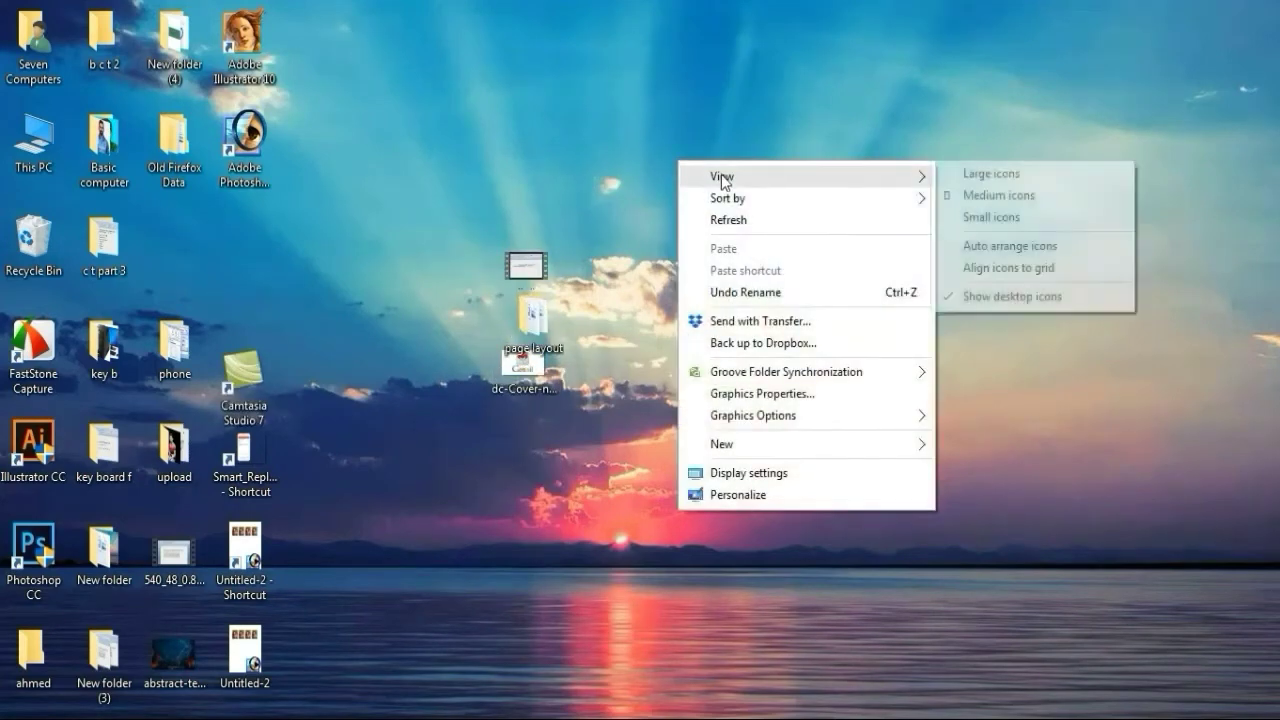
pyautogui.click(1017, 270)
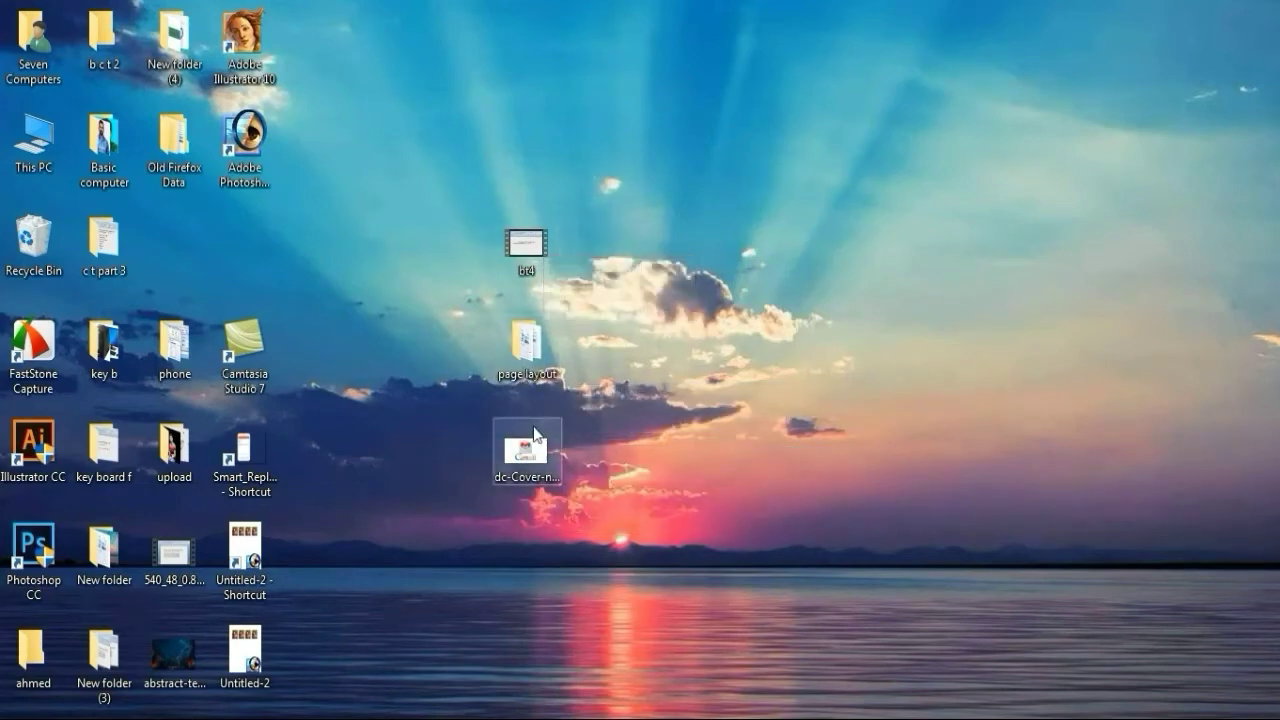
pyautogui.rightClick(805, 192)
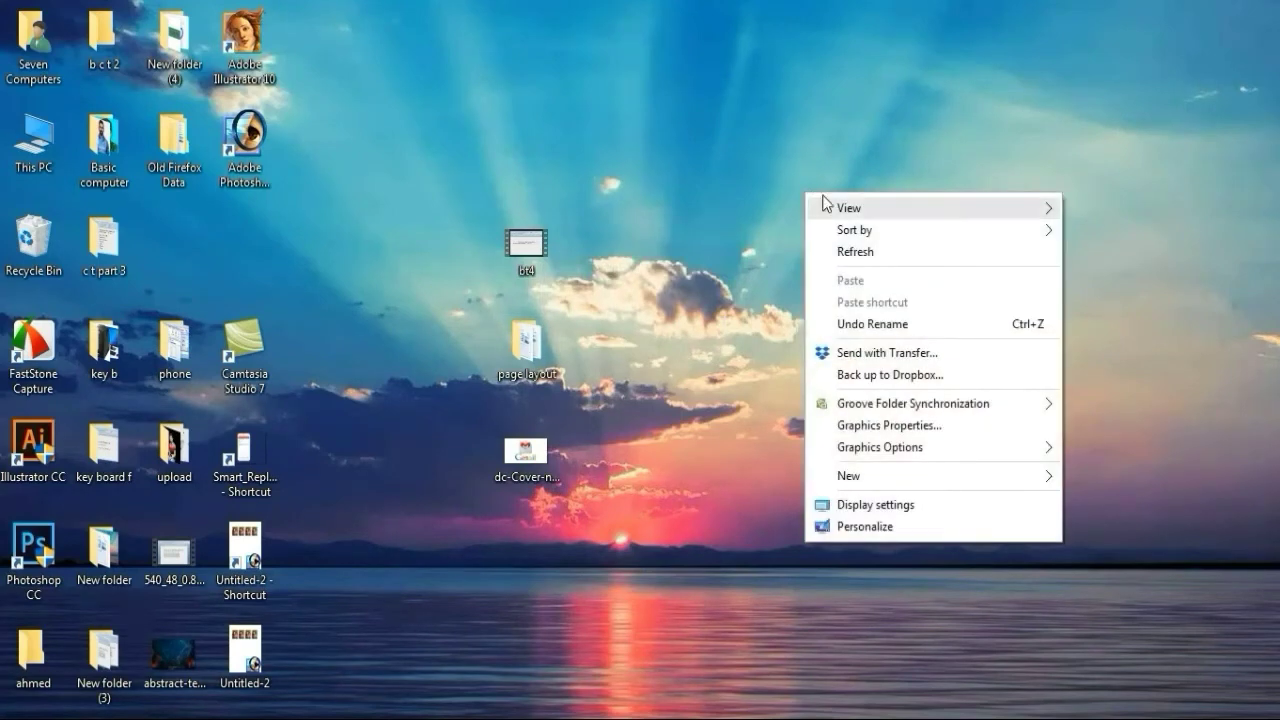
pyautogui.click(626, 366)
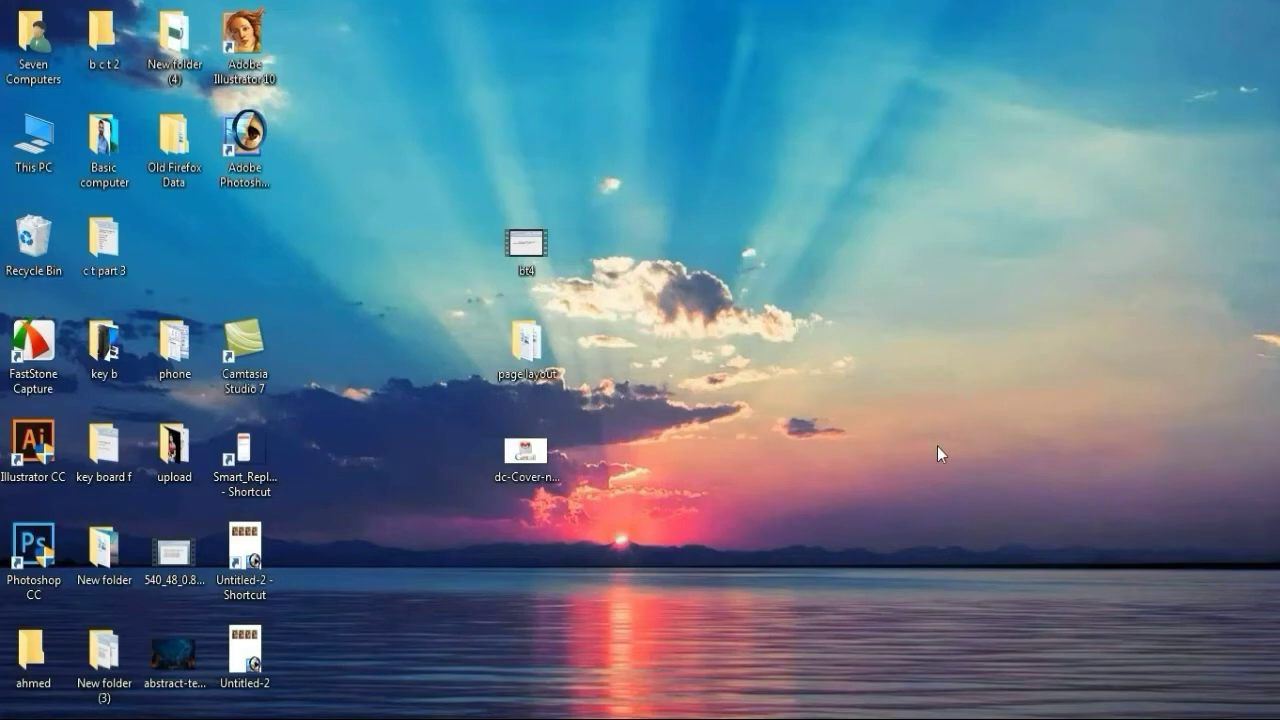
# Hide all desktop icons
pyautogui.rightClick(700, 187)
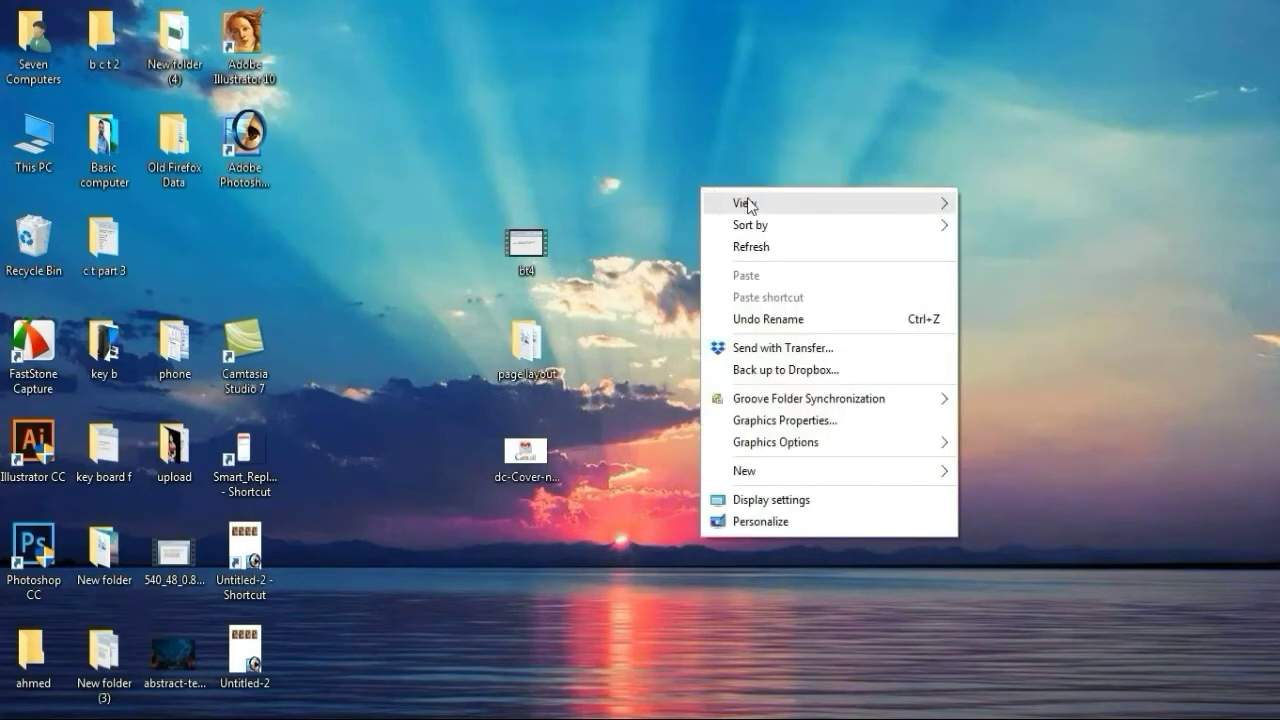
pyautogui.moveTo(750, 198)
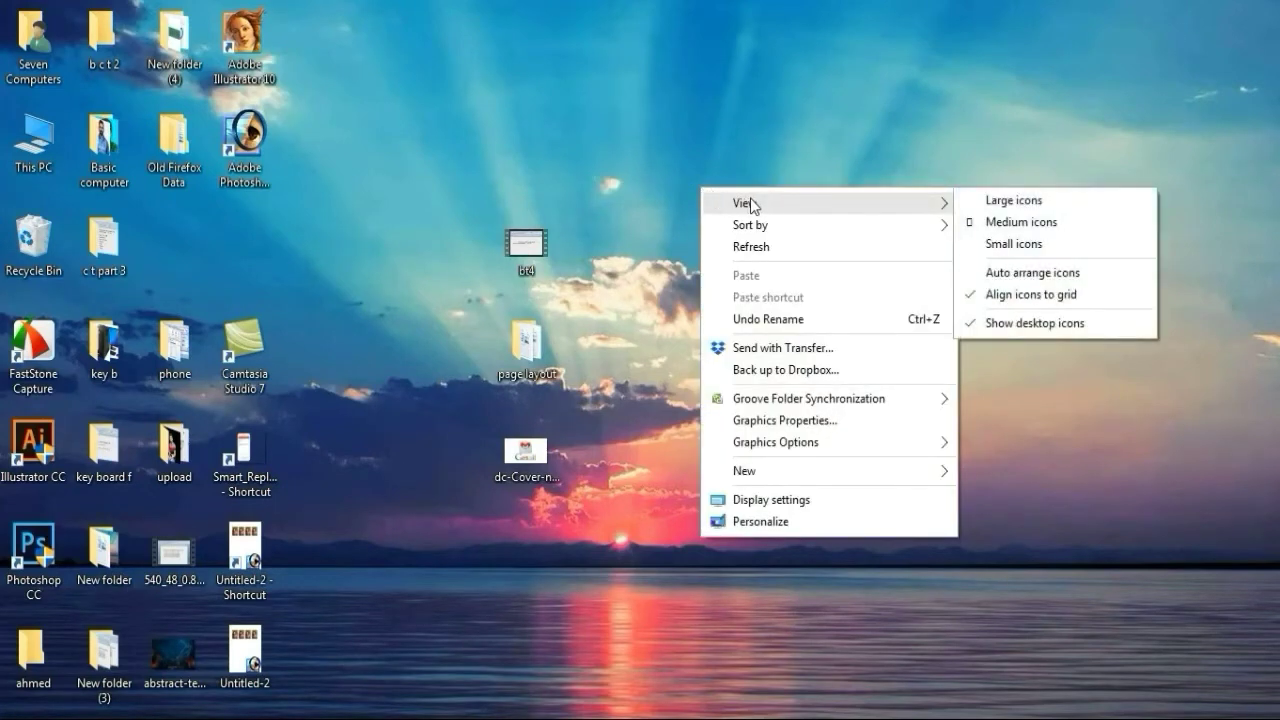
pyautogui.click(1041, 330)
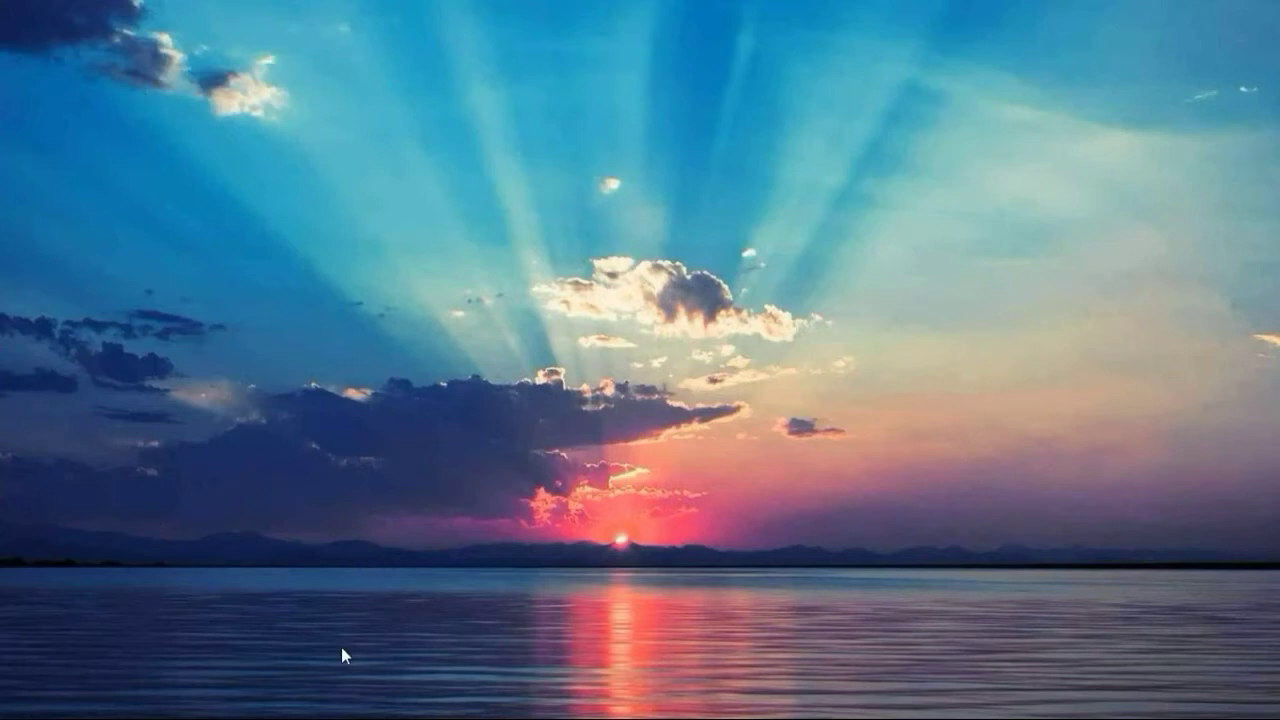
# Show the hidden desktop icons again
pyautogui.rightClick(477, 180)
pyautogui.moveTo(526, 197)
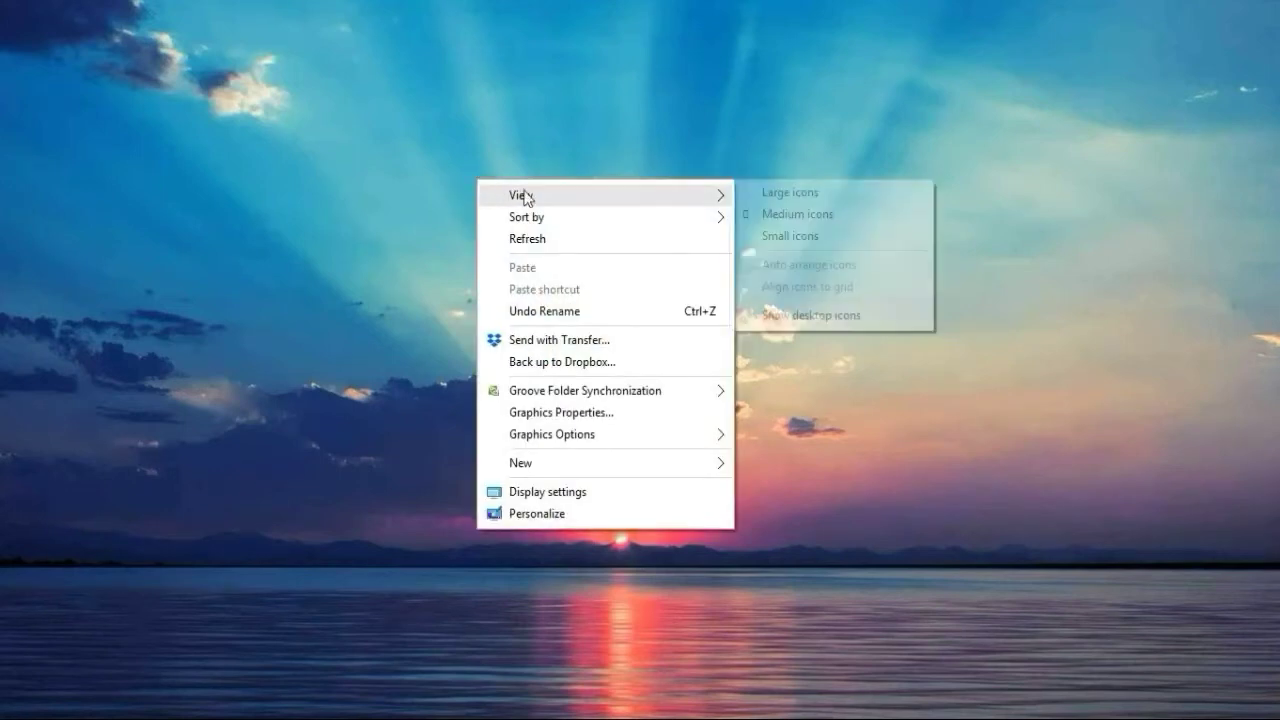
pyautogui.click(812, 320)
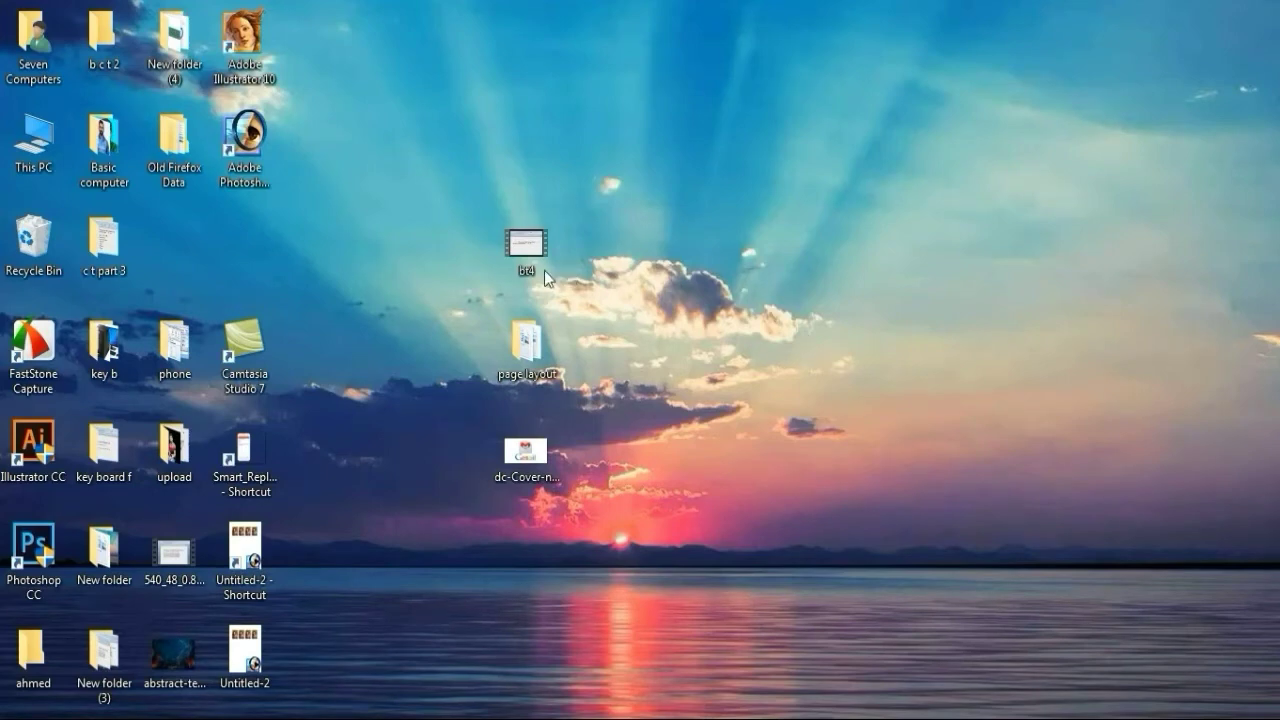
# Move bt4 and dc-Cover into the gaps among the icon columns and page layout beside Untitled-2, and refresh the desktop
pyautogui.moveTo(519, 252); pyautogui.dragTo(152, 258)
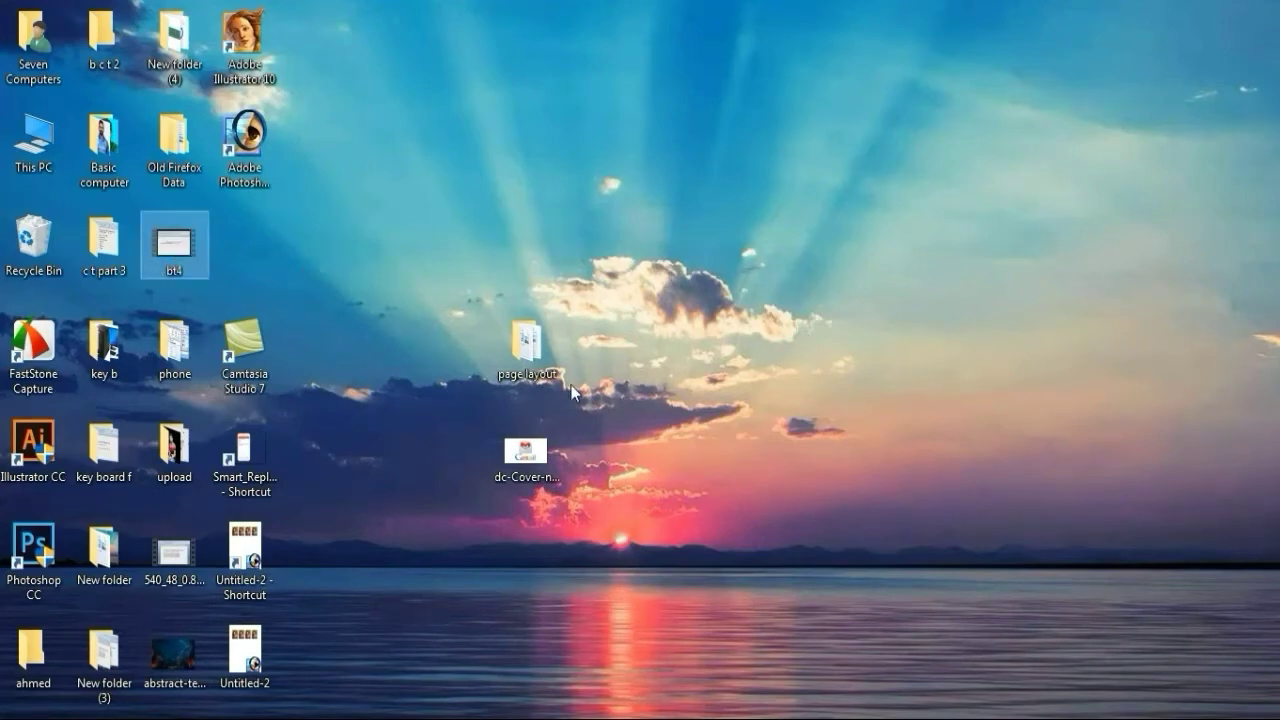
pyautogui.moveTo(521, 455); pyautogui.dragTo(255, 268)
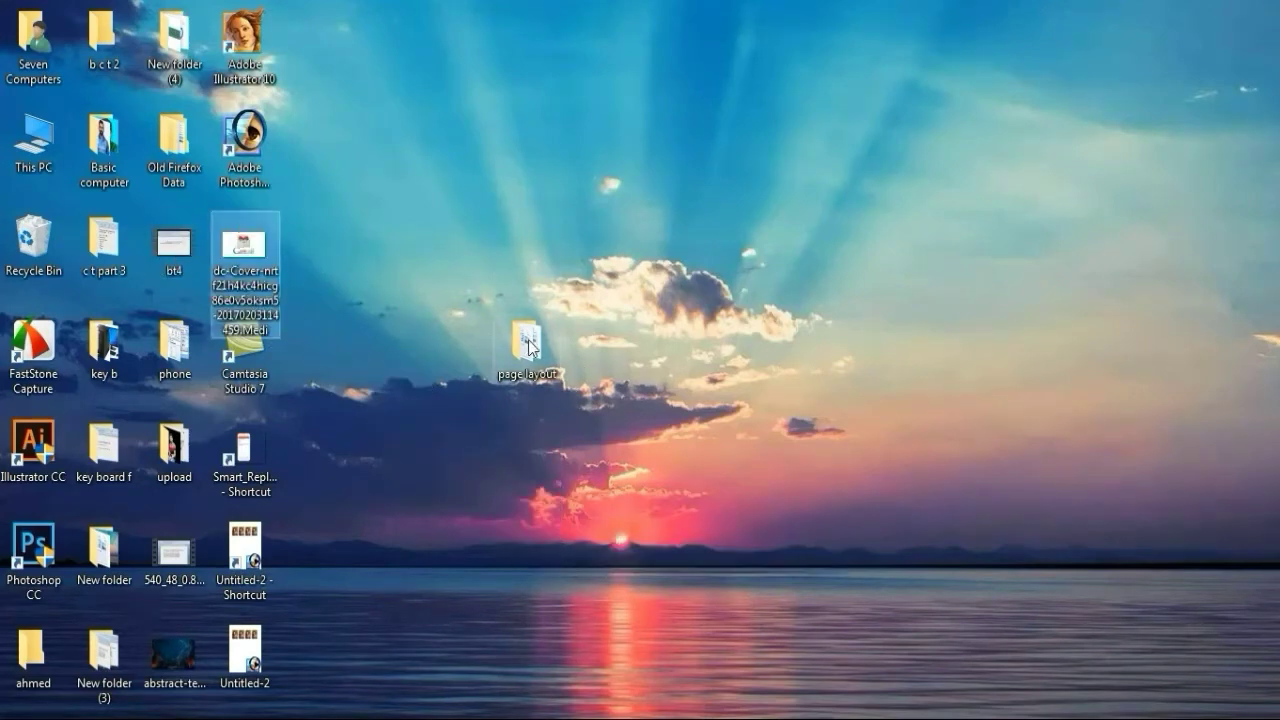
pyautogui.moveTo(528, 345); pyautogui.dragTo(312, 658)
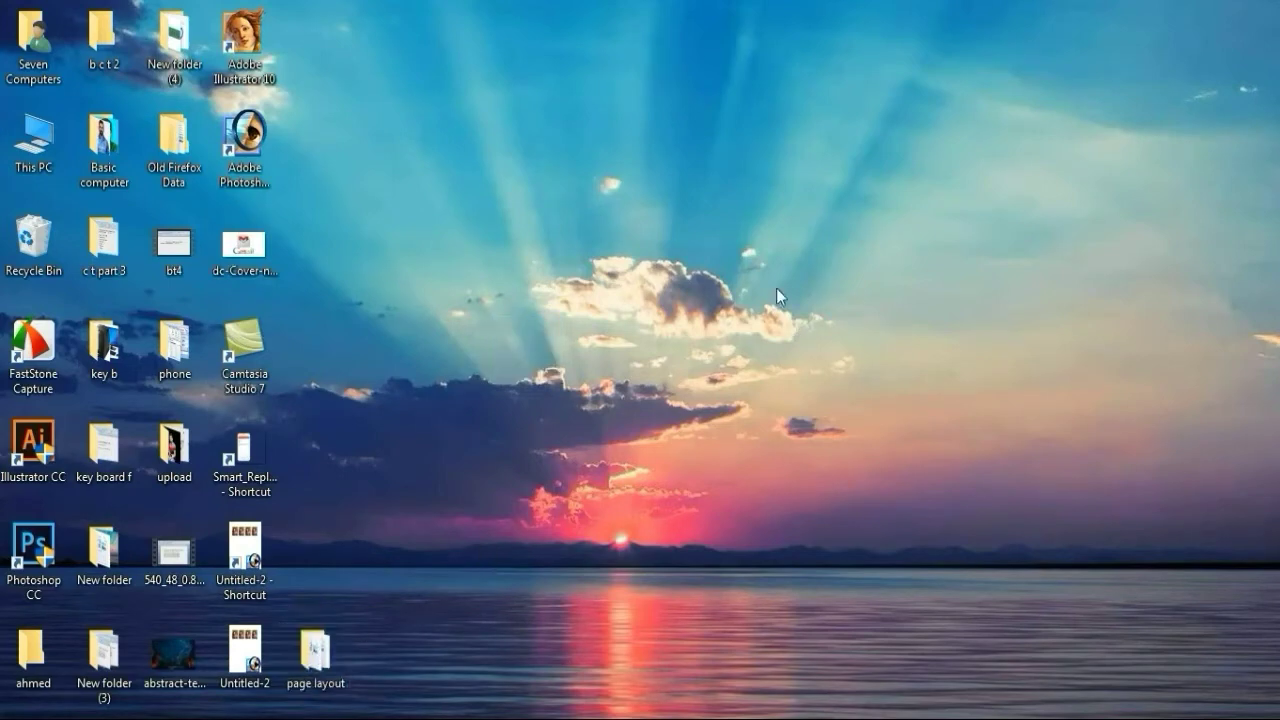
pyautogui.rightClick(486, 184)
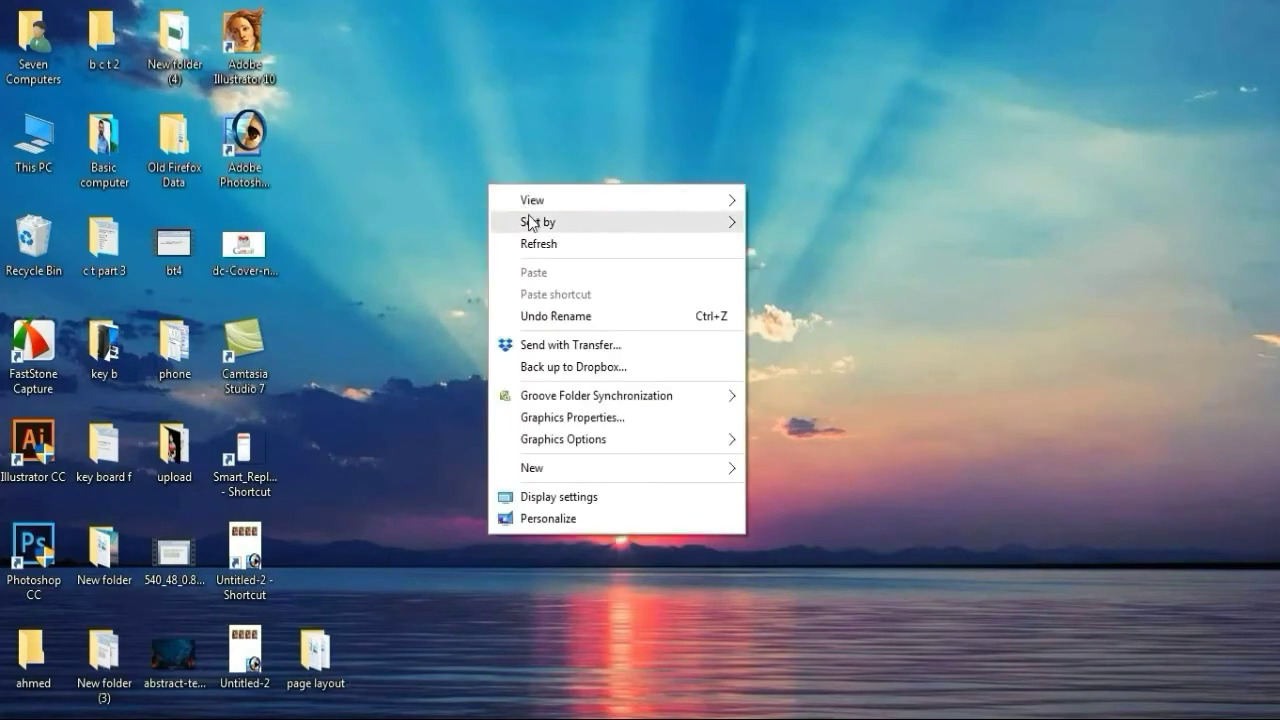
pyautogui.click(532, 245)
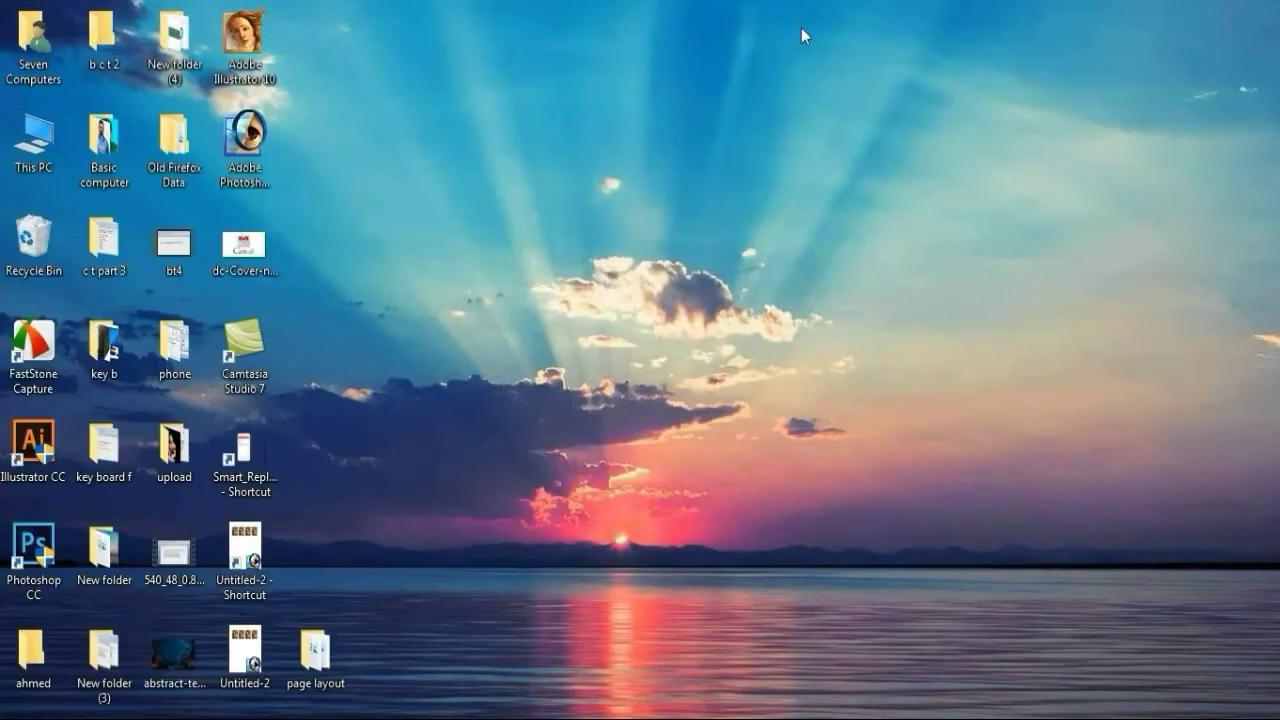
# Switch the desktop to large icons
pyautogui.click(185, 150)
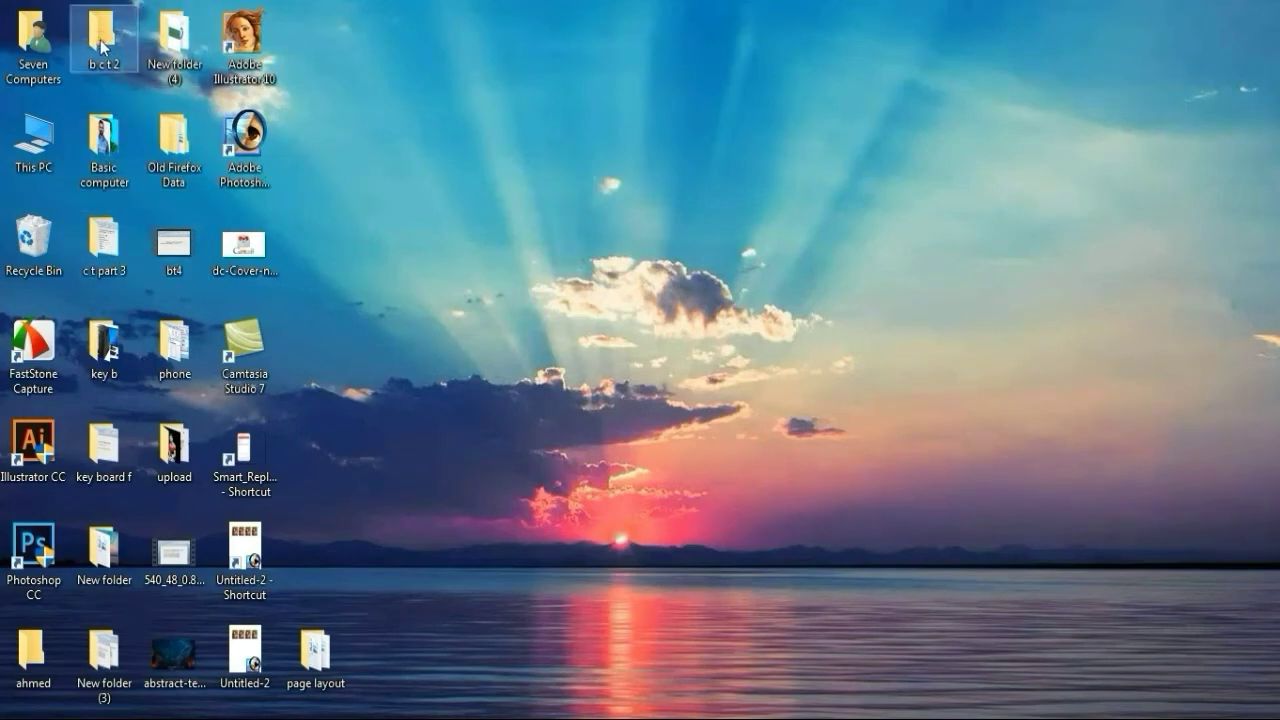
pyautogui.rightClick(501, 116)
pyautogui.moveTo(548, 134)
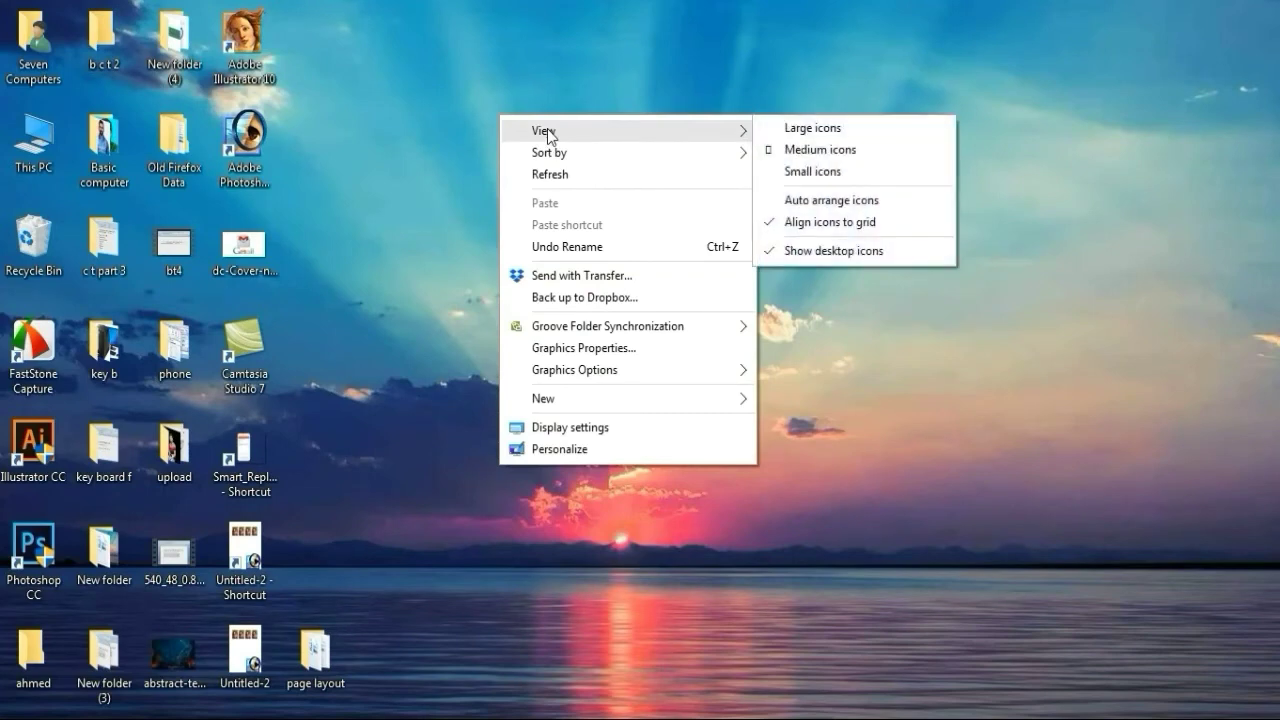
pyautogui.click(818, 130)
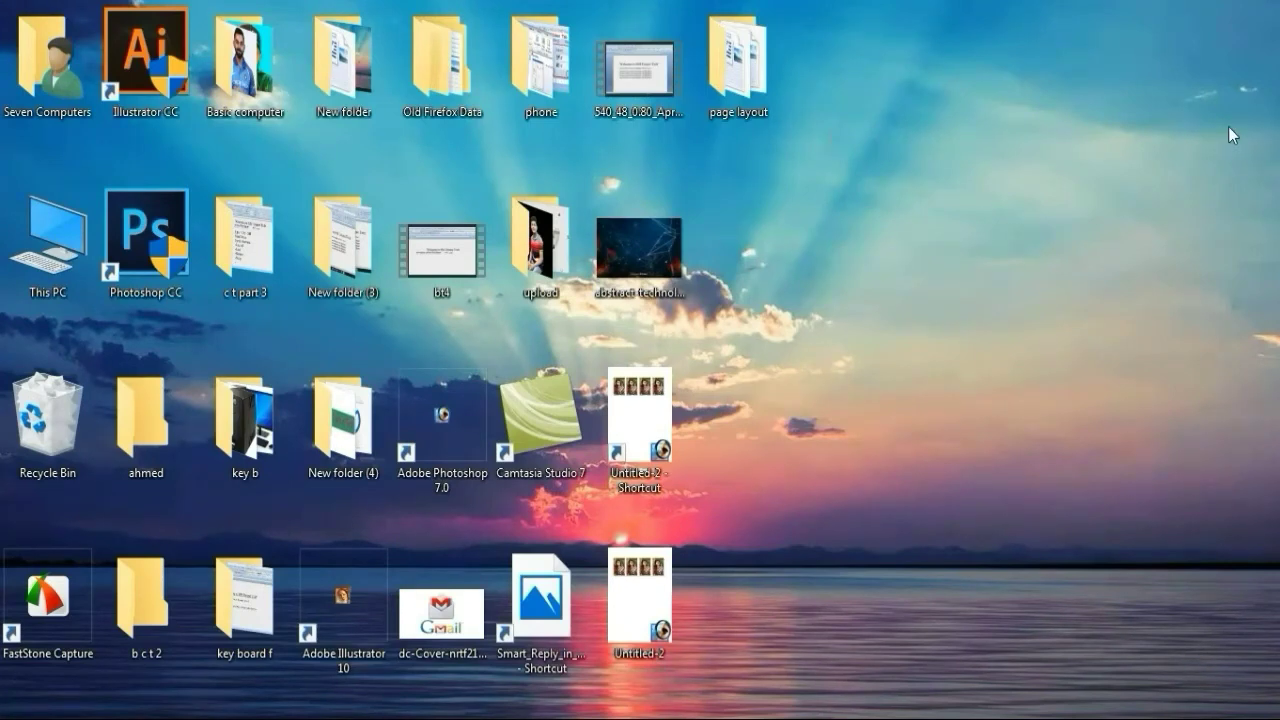
# Set the desktop icons back to medium size
pyautogui.rightClick(884, 161)
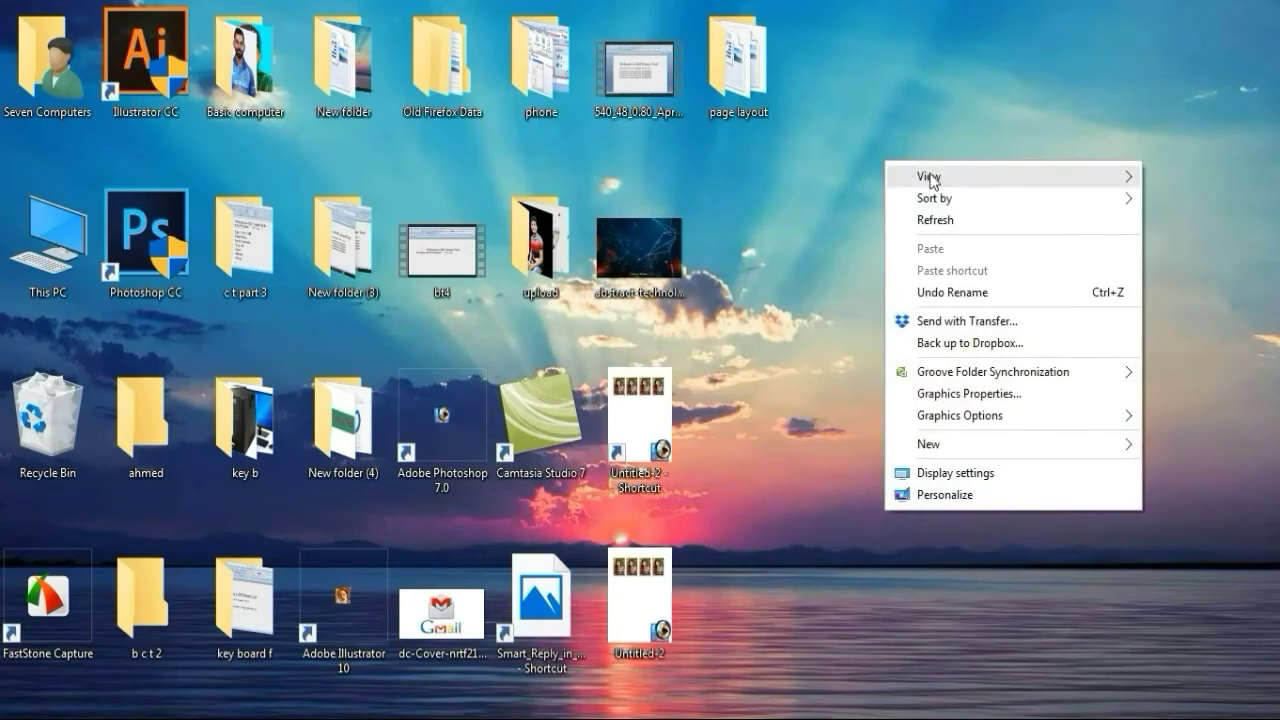
pyautogui.moveTo(930, 180)
pyautogui.click(787, 204)
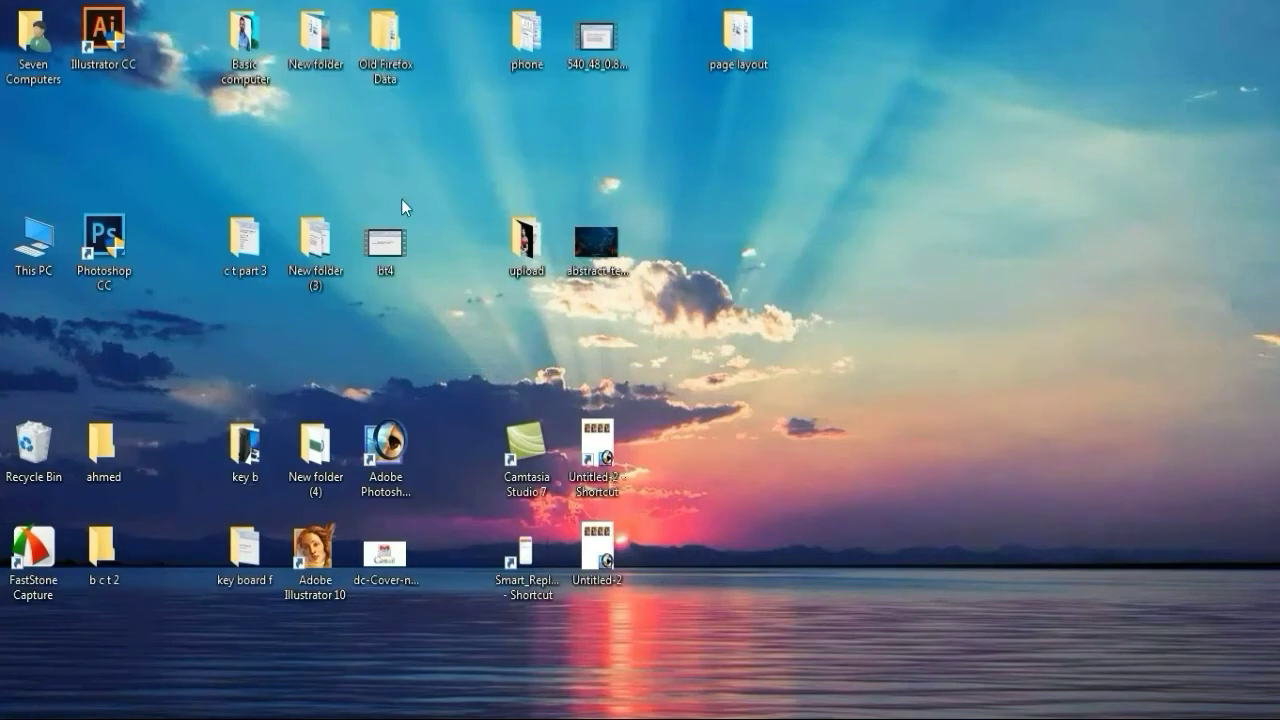
# Switch the desktop to small icons
pyautogui.rightClick(898, 104)
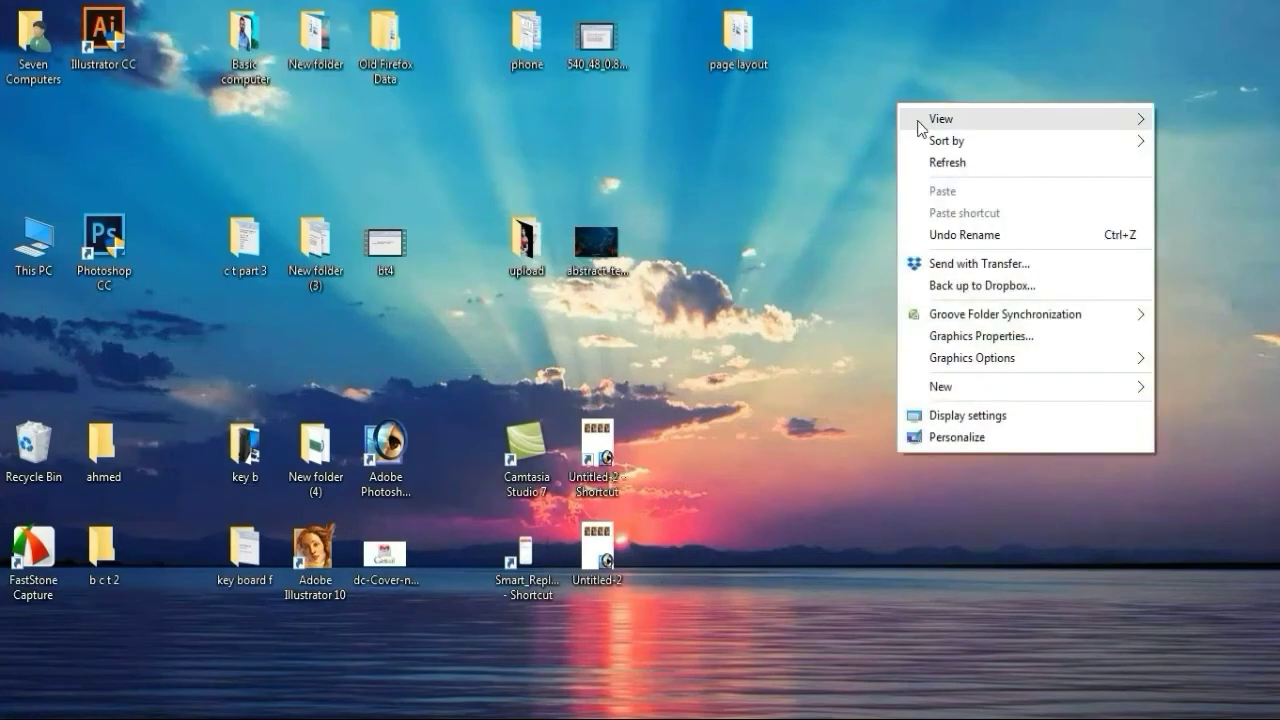
pyautogui.moveTo(943, 123)
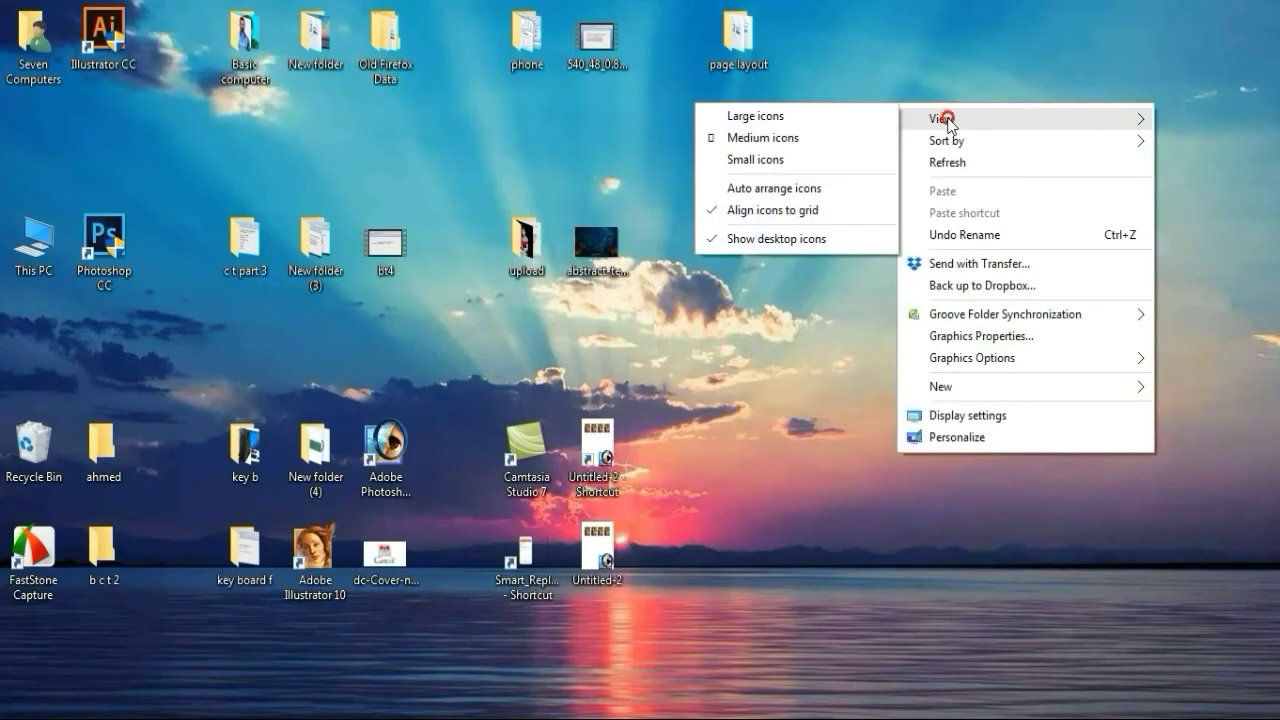
pyautogui.click(762, 165)
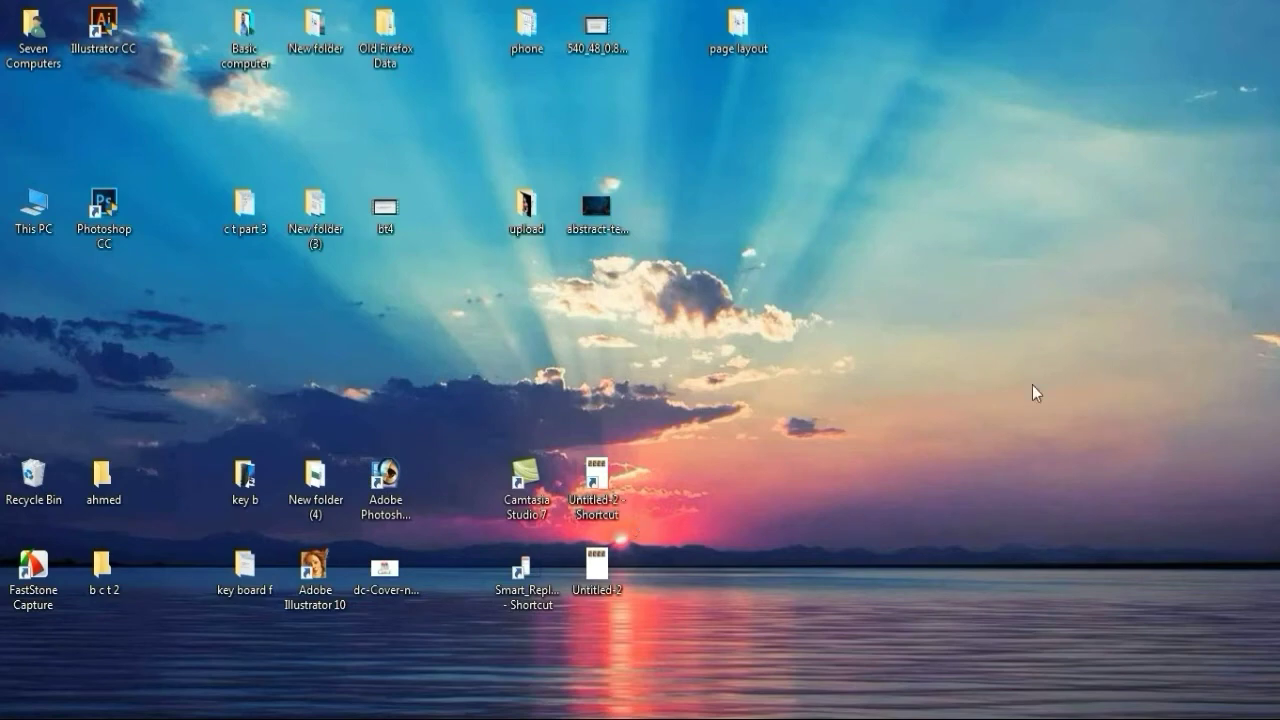
# Turn on automatic arrangement for the desktop icons
pyautogui.rightClick(894, 173)
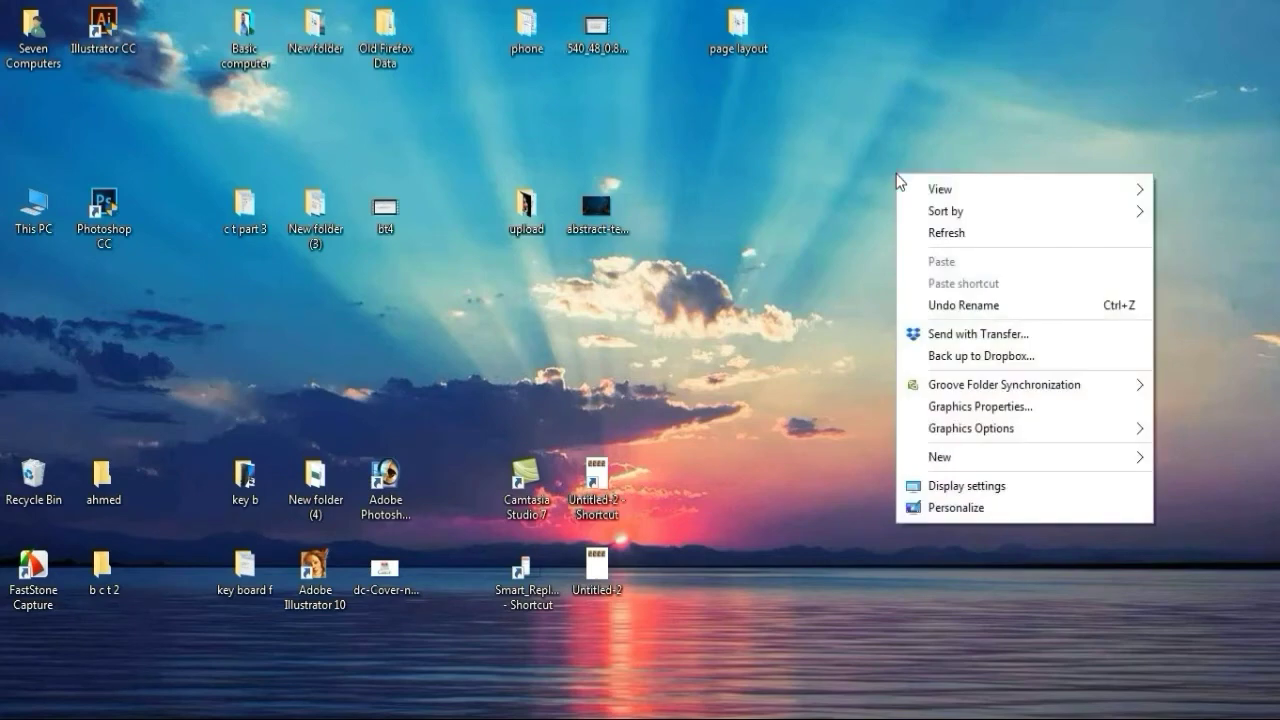
pyautogui.click(890, 192)
pyautogui.rightClick(890, 188)
pyautogui.moveTo(940, 206)
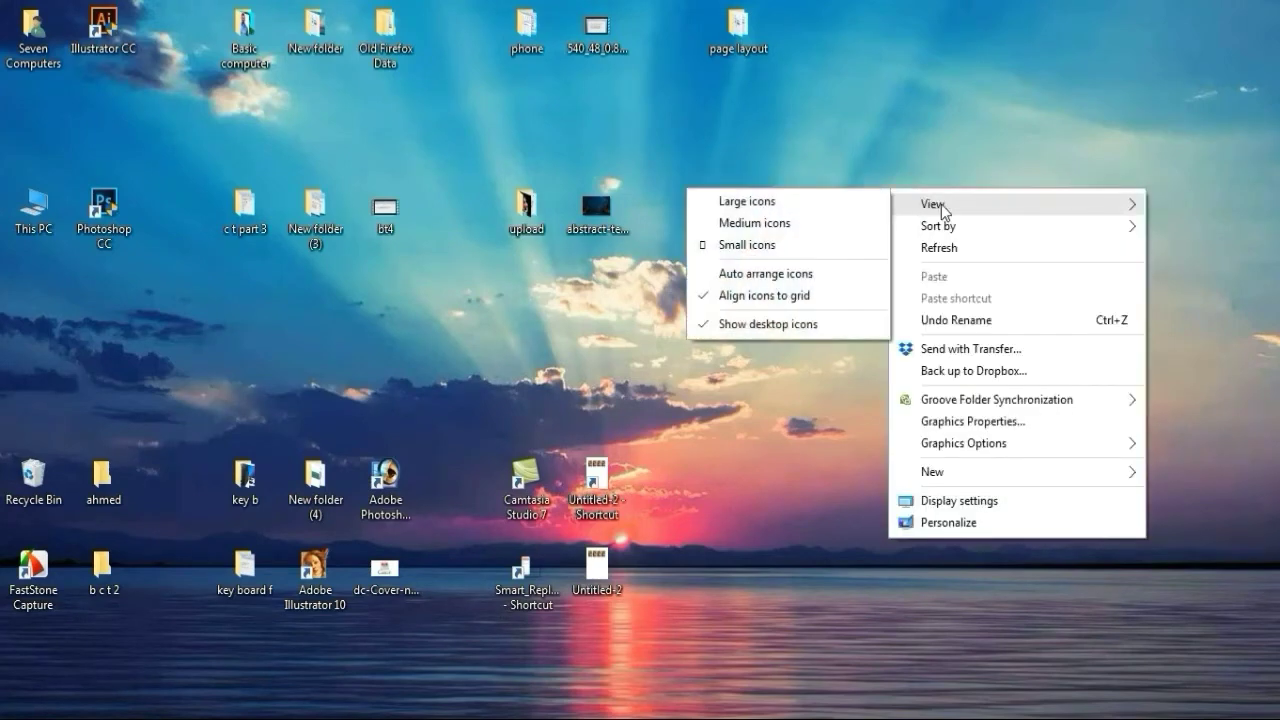
pyautogui.click(784, 281)
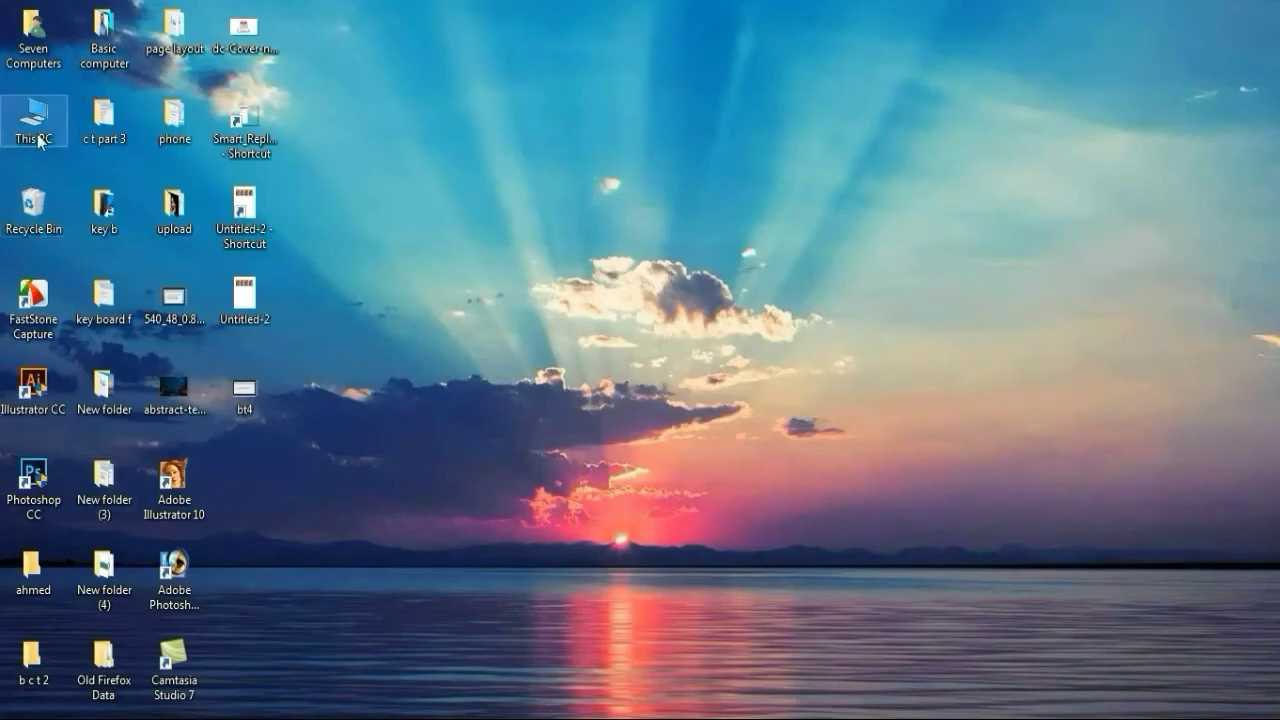
# Change the auto-arranged desktop icons from small to medium size
pyautogui.rightClick(593, 94)
pyautogui.moveTo(638, 104)
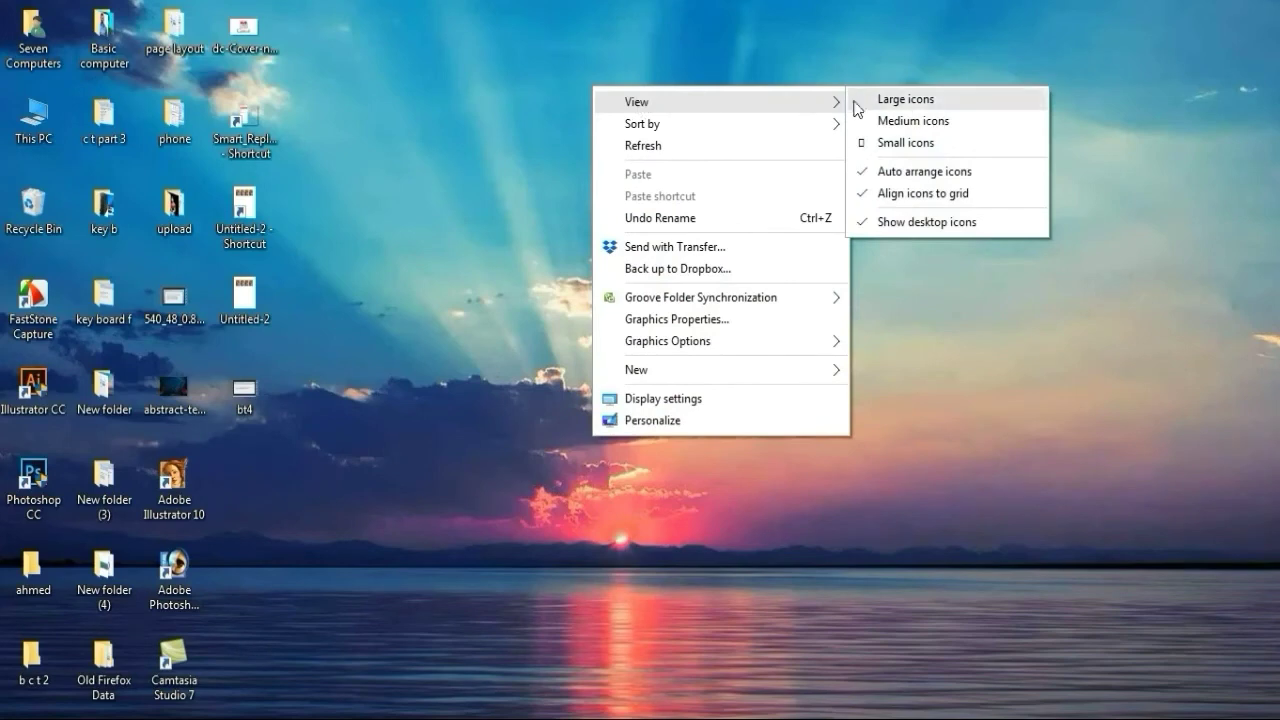
pyautogui.click(935, 121)
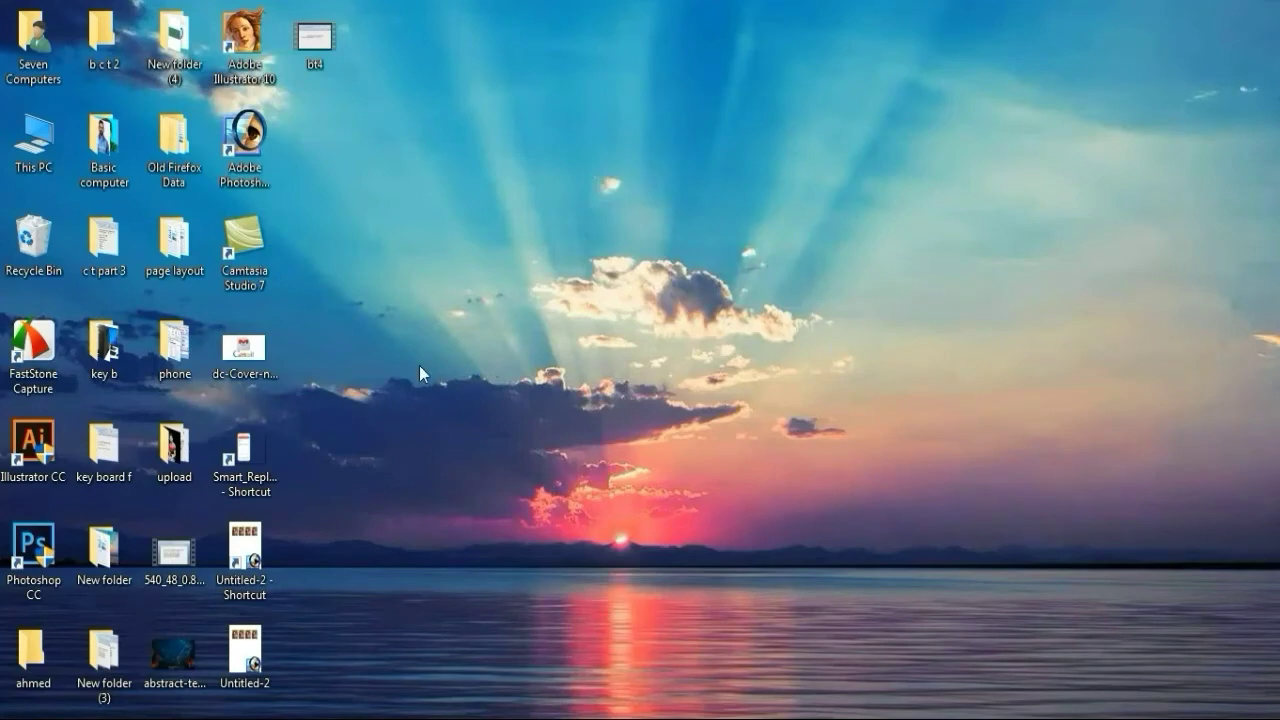
# Refresh the desktop three times in a row
pyautogui.rightClick(435, 155)
pyautogui.click(510, 222)
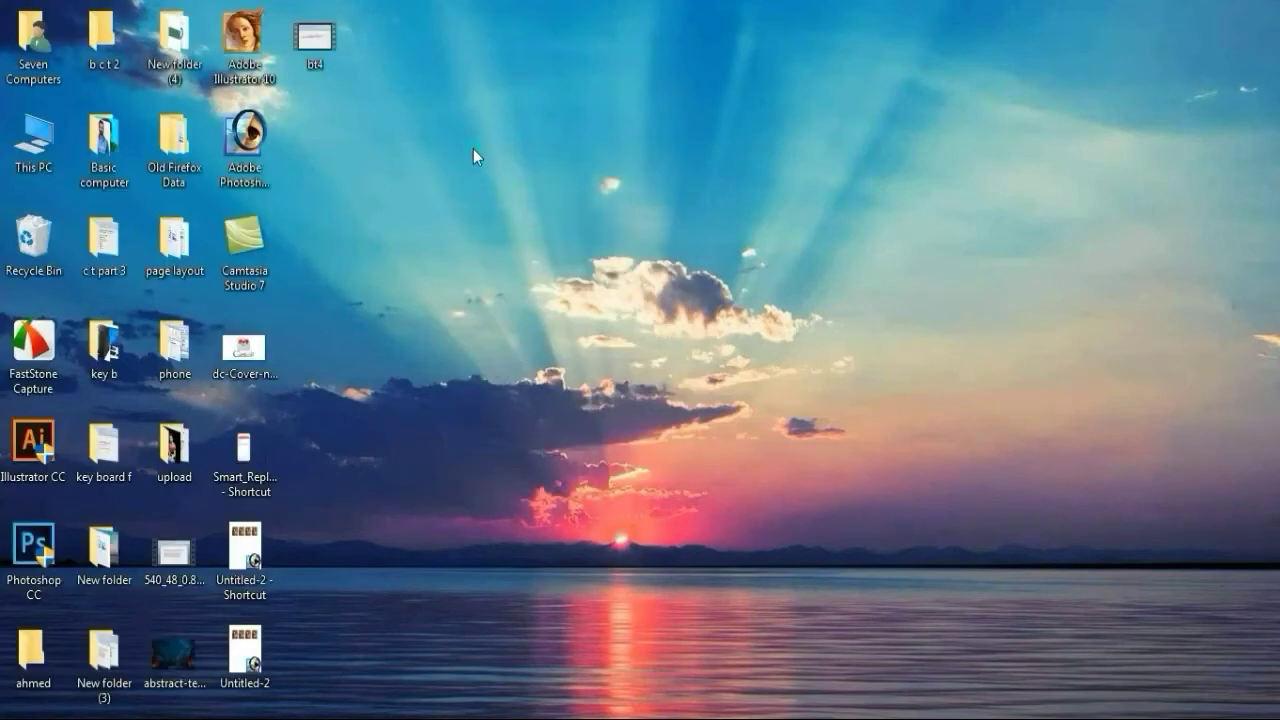
pyautogui.rightClick(473, 149)
pyautogui.click(527, 224)
pyautogui.rightClick(504, 157)
pyautogui.click(538, 221)
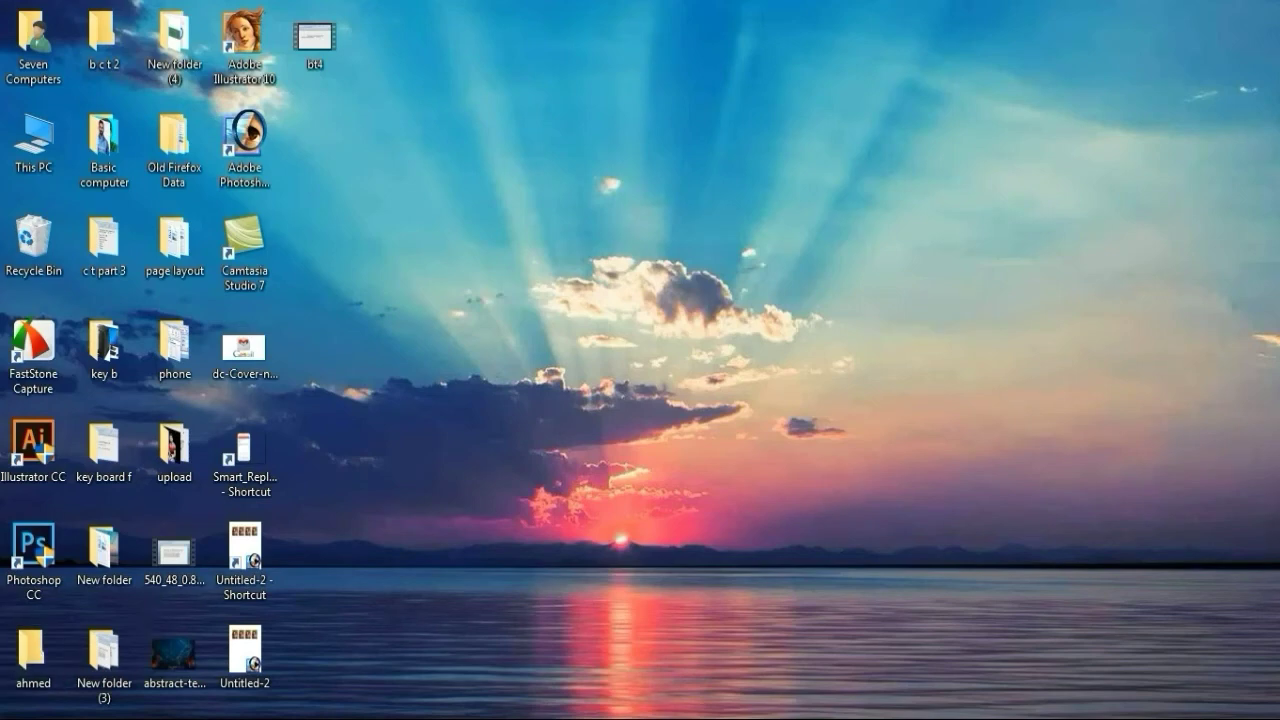
# View the computer's power options, including Shut down, and dismiss them without choosing one
pyautogui.press('super')
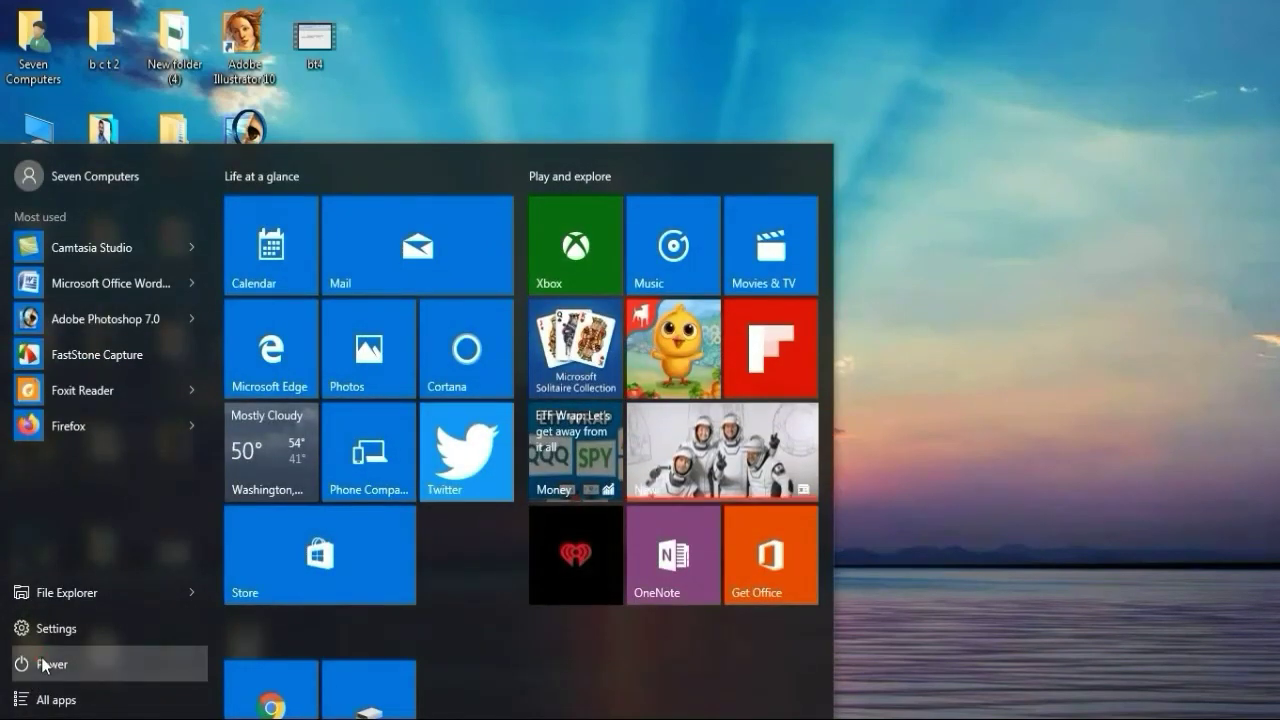
pyautogui.click(44, 665)
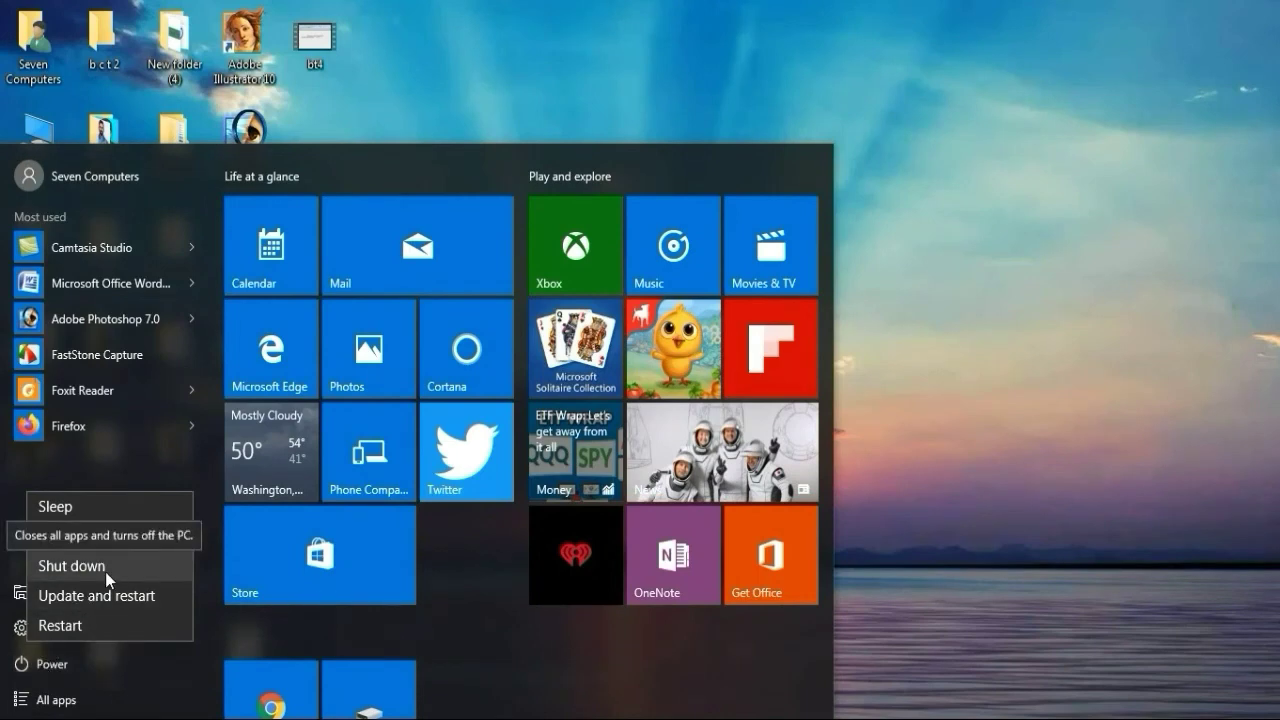
pyautogui.click(966, 432)
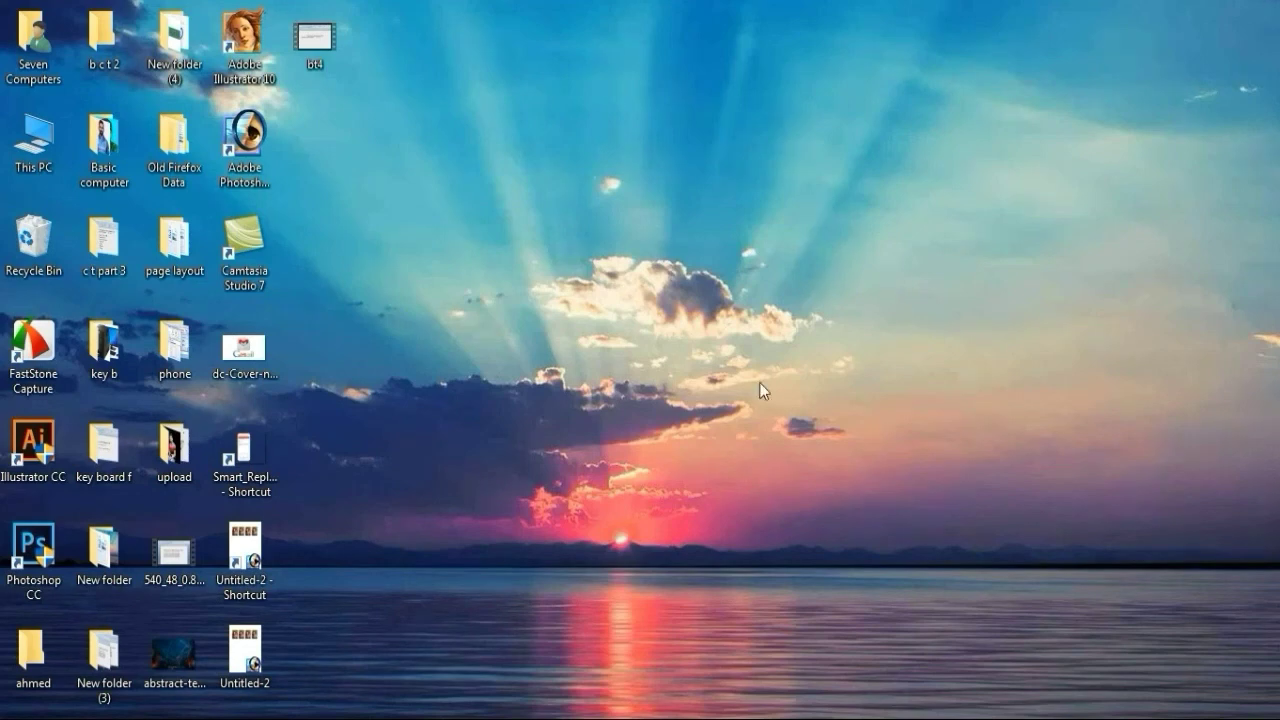
pyautogui.moveTo(450, 13); pyautogui.dragTo(5, 705)
pyautogui.click(652, 342)
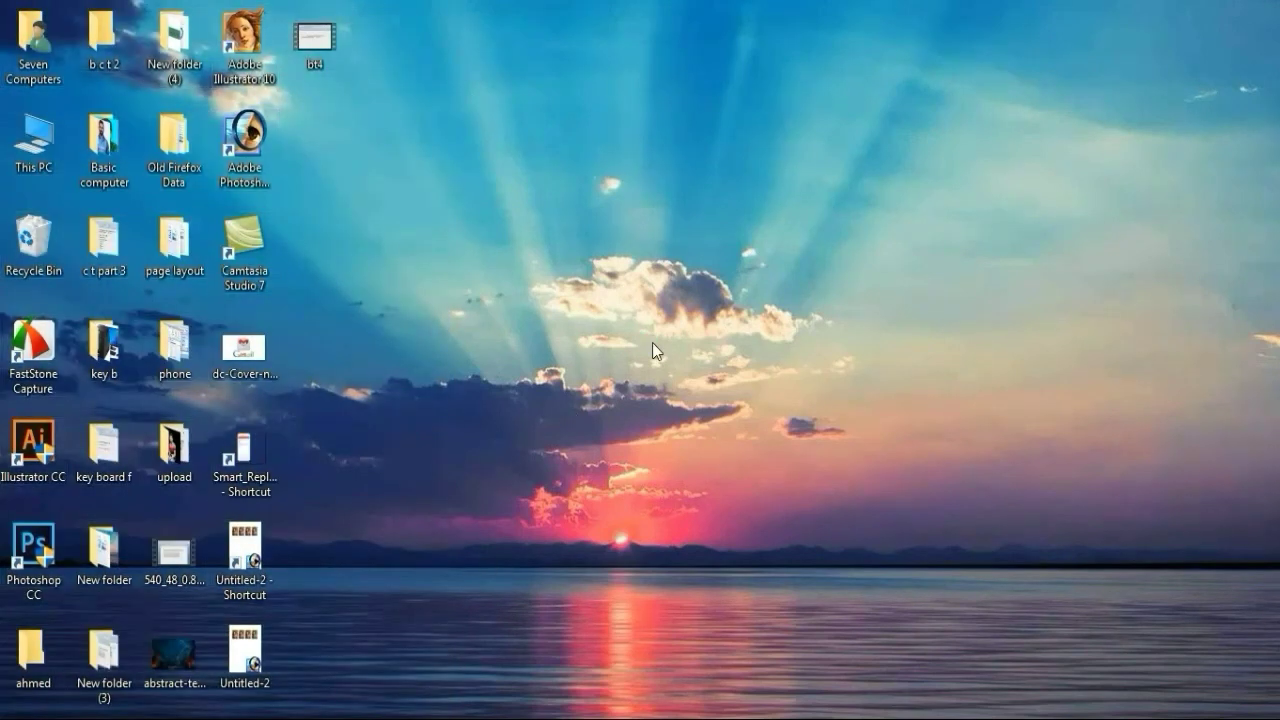